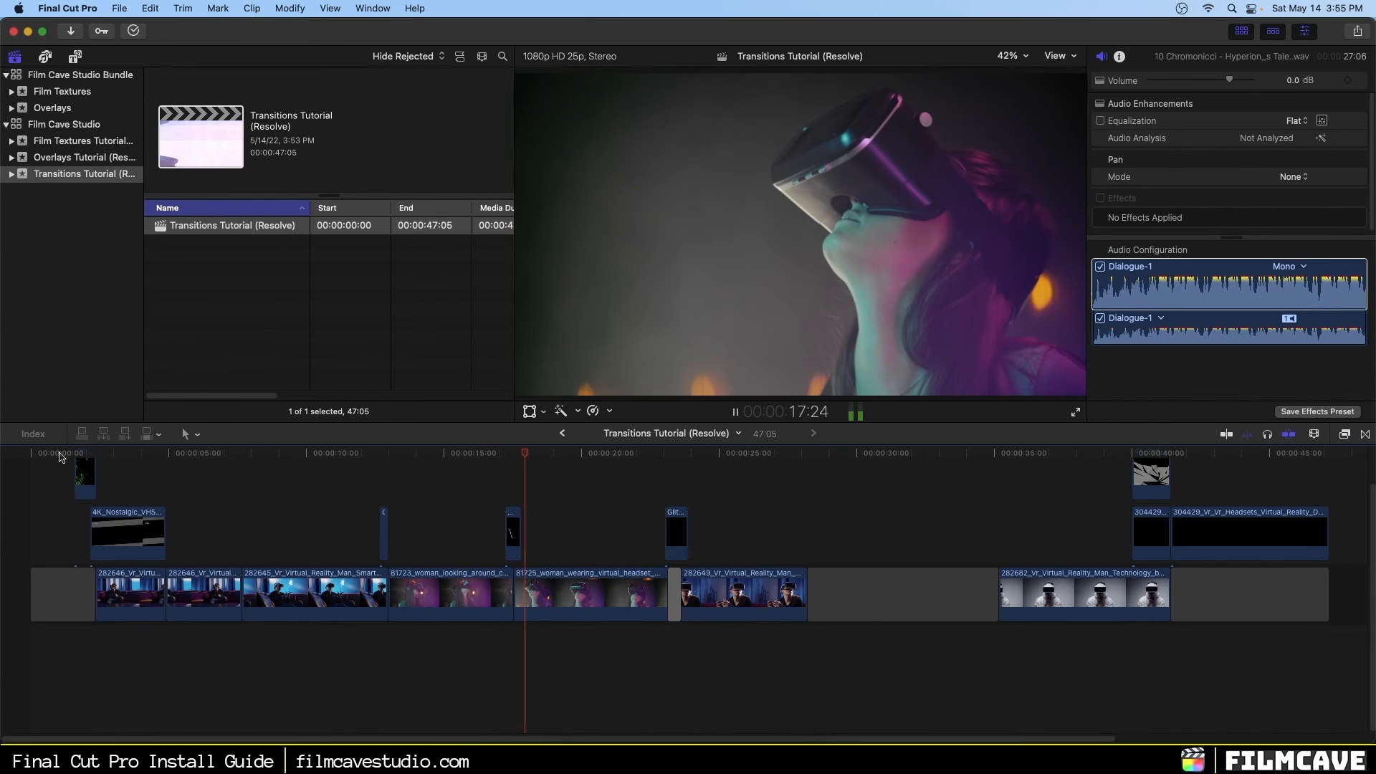
Step: Preview the Transitions Tutorial timeline from around the 25-second mark, then stop playback
click(729, 456)
key(space)
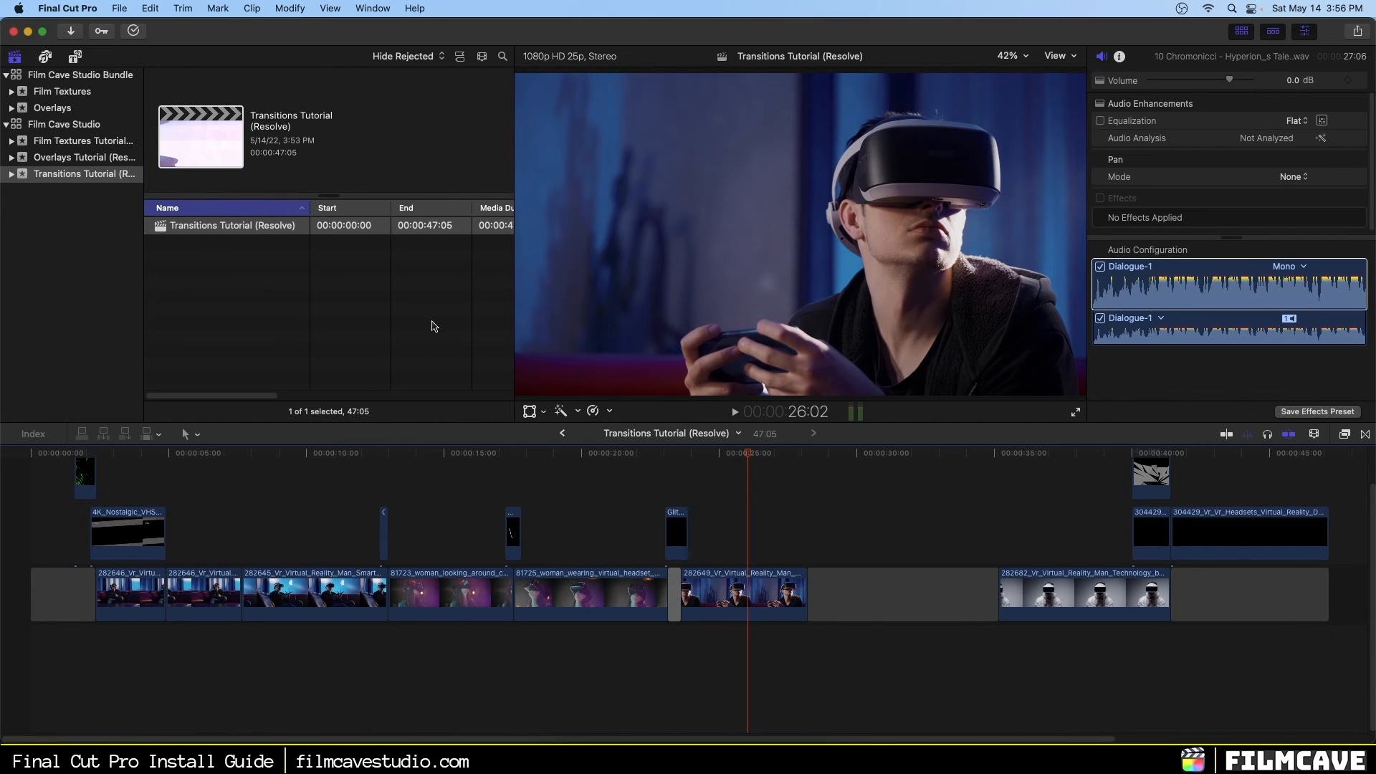
Step: Create a new event named Transitions in the Film Cave Studio Bundle library
click(83, 80)
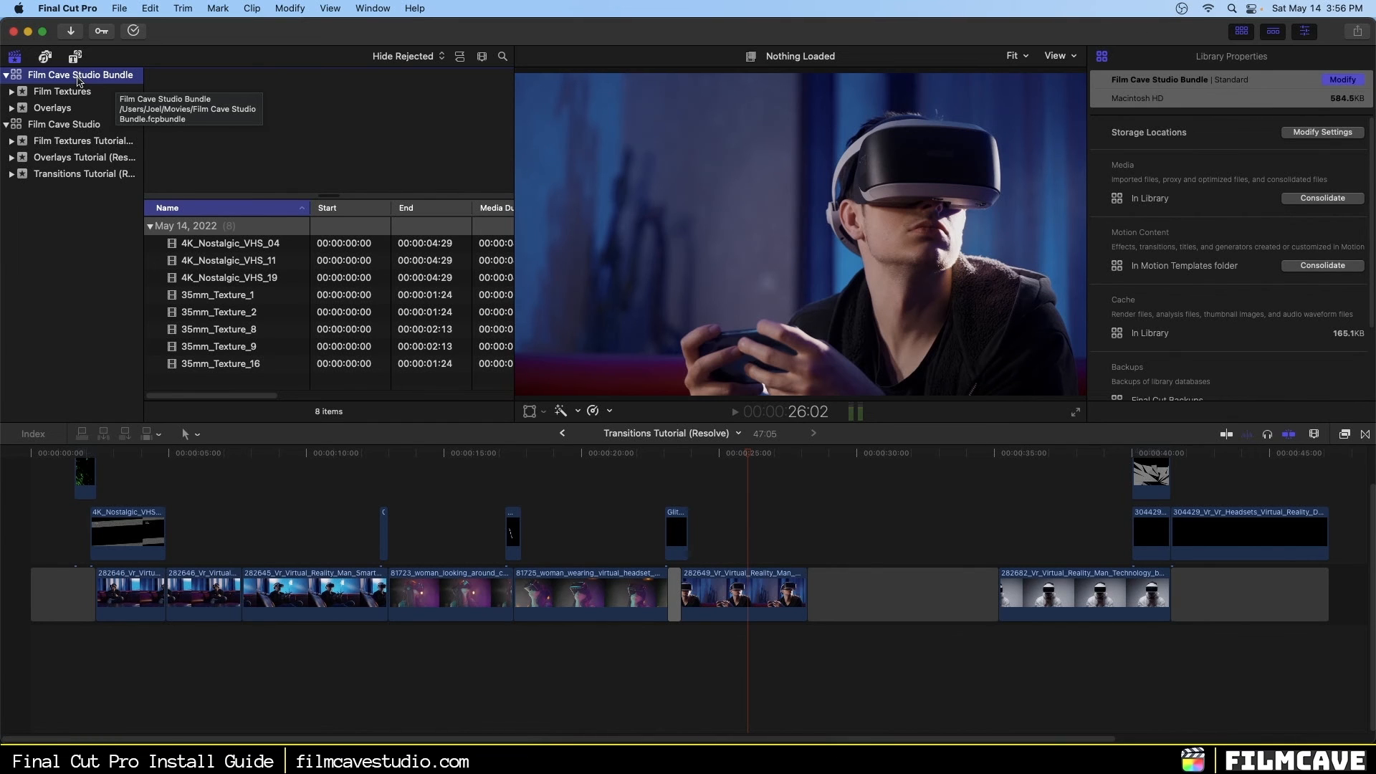
click(120, 8)
mouse_move(123, 26)
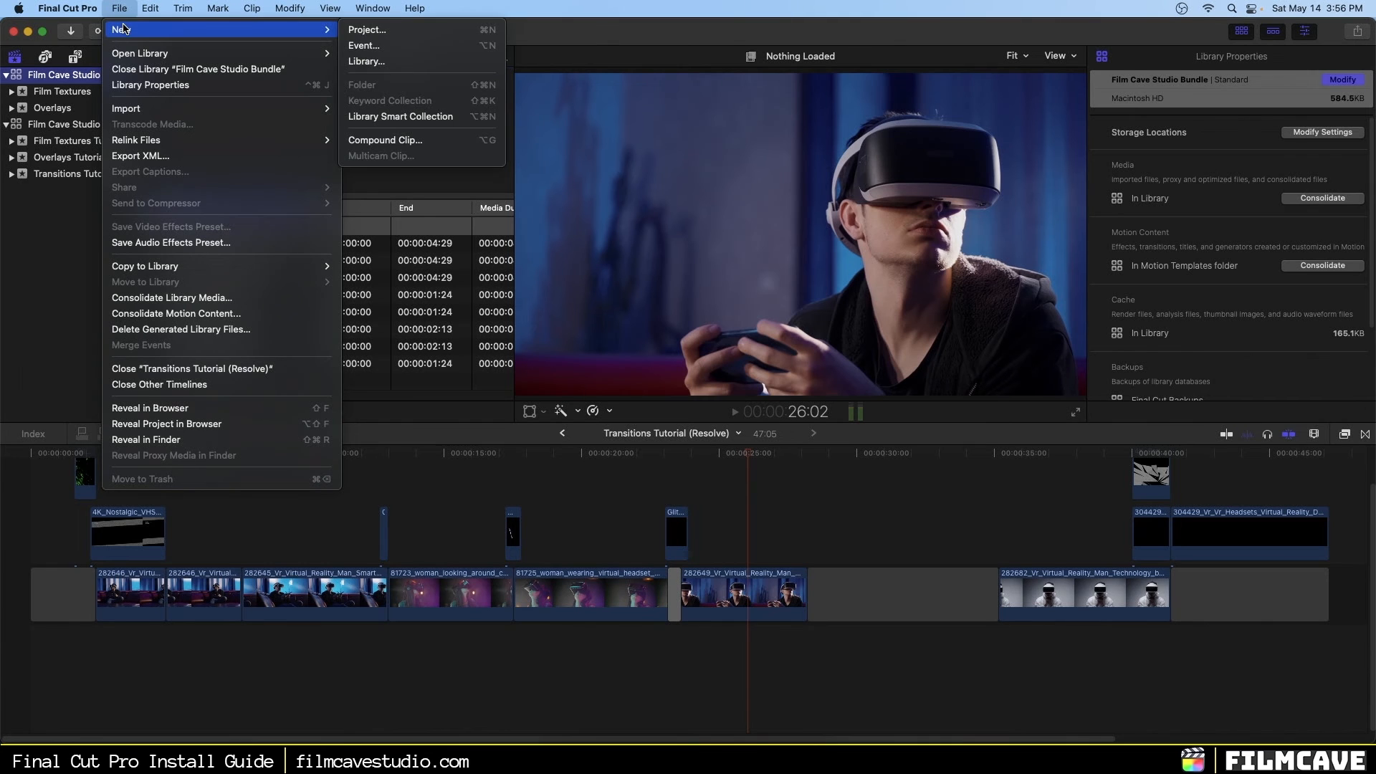
click(392, 47)
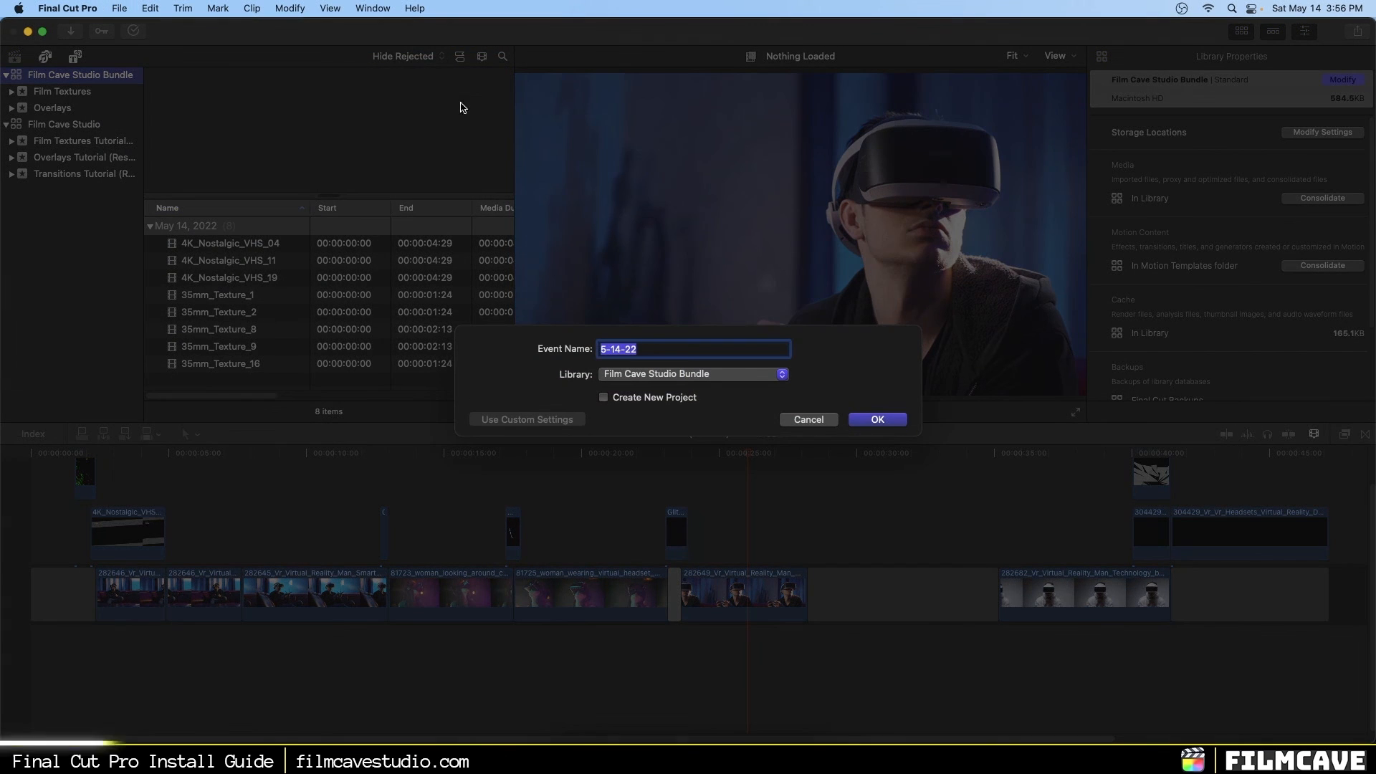
text(Transitions)
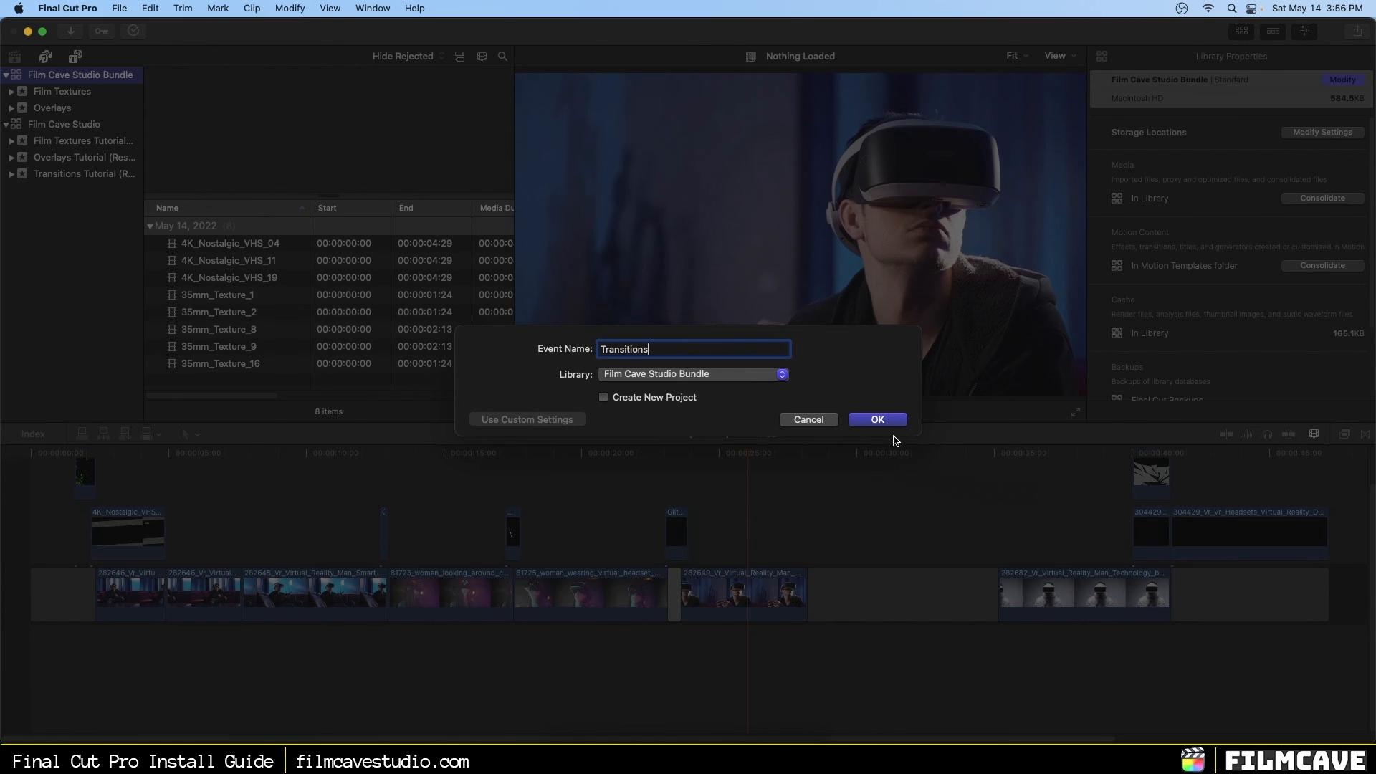
click(887, 422)
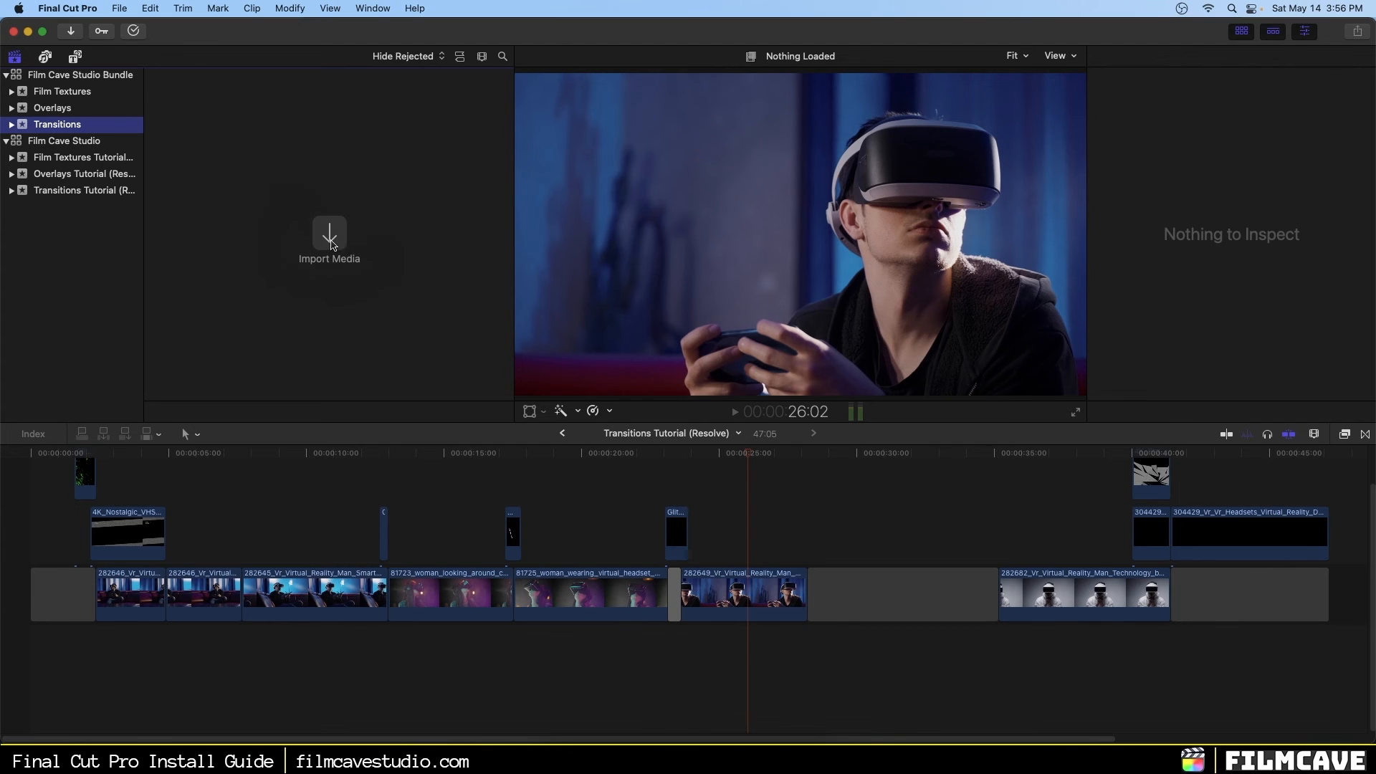
Step: Switch to Finder and expand the Glitch Transitions folder inside the Film Cave Bundle's Transitions folder
click(553, 745)
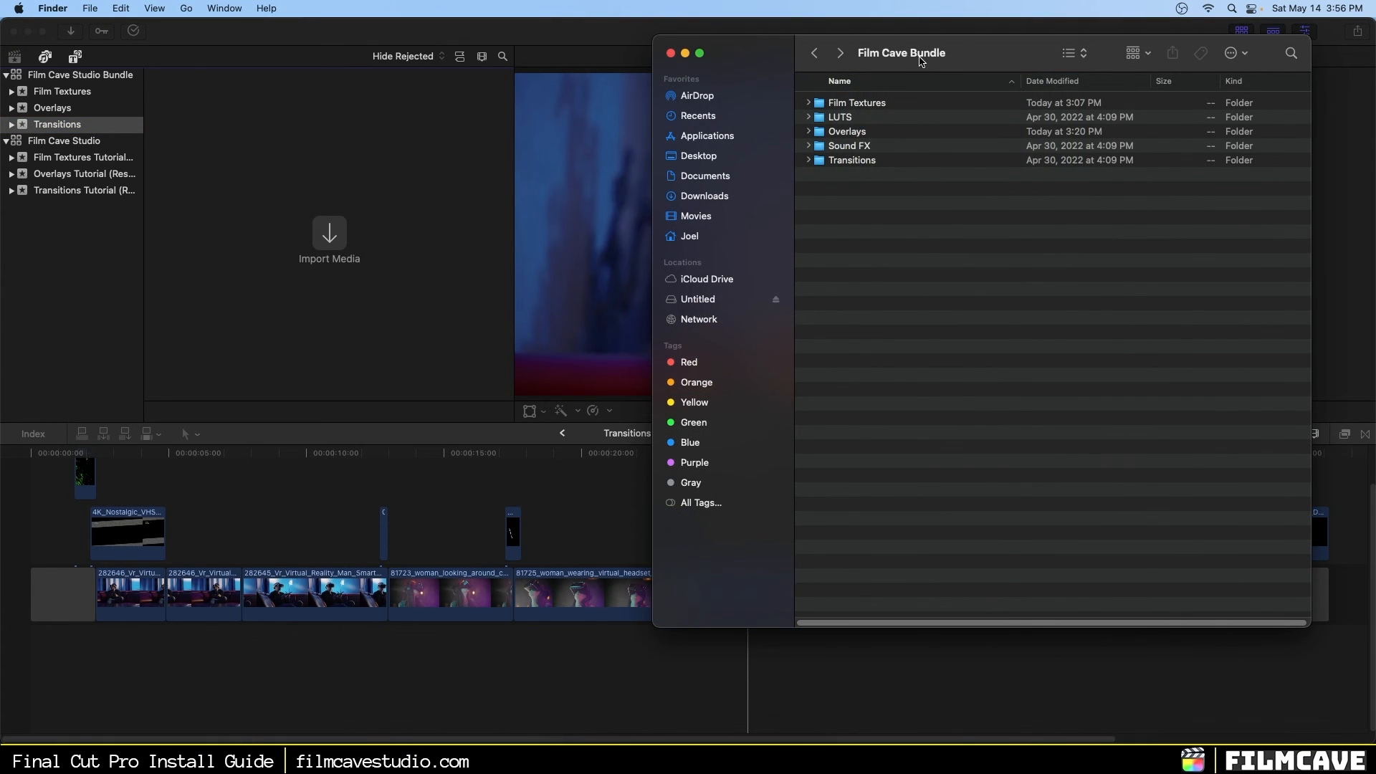
click(849, 162)
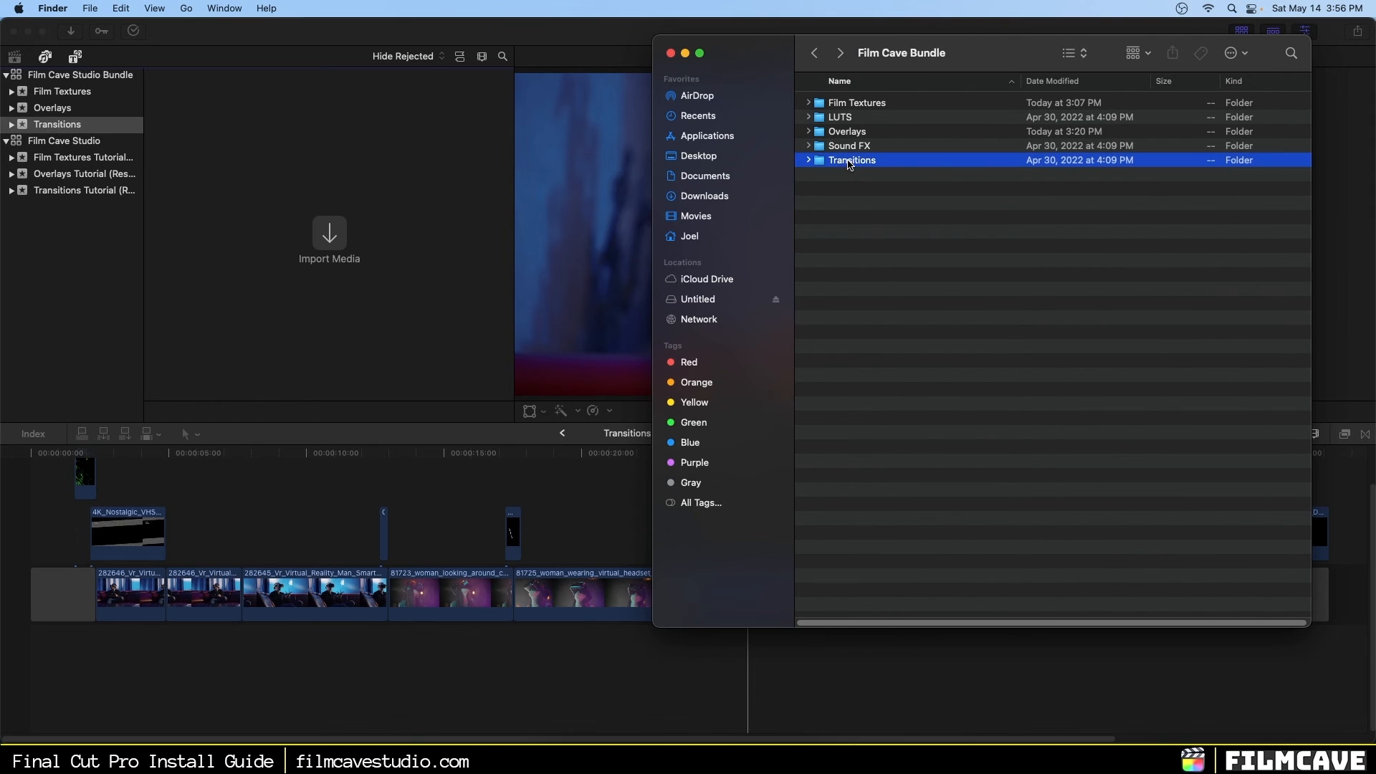
click(809, 160)
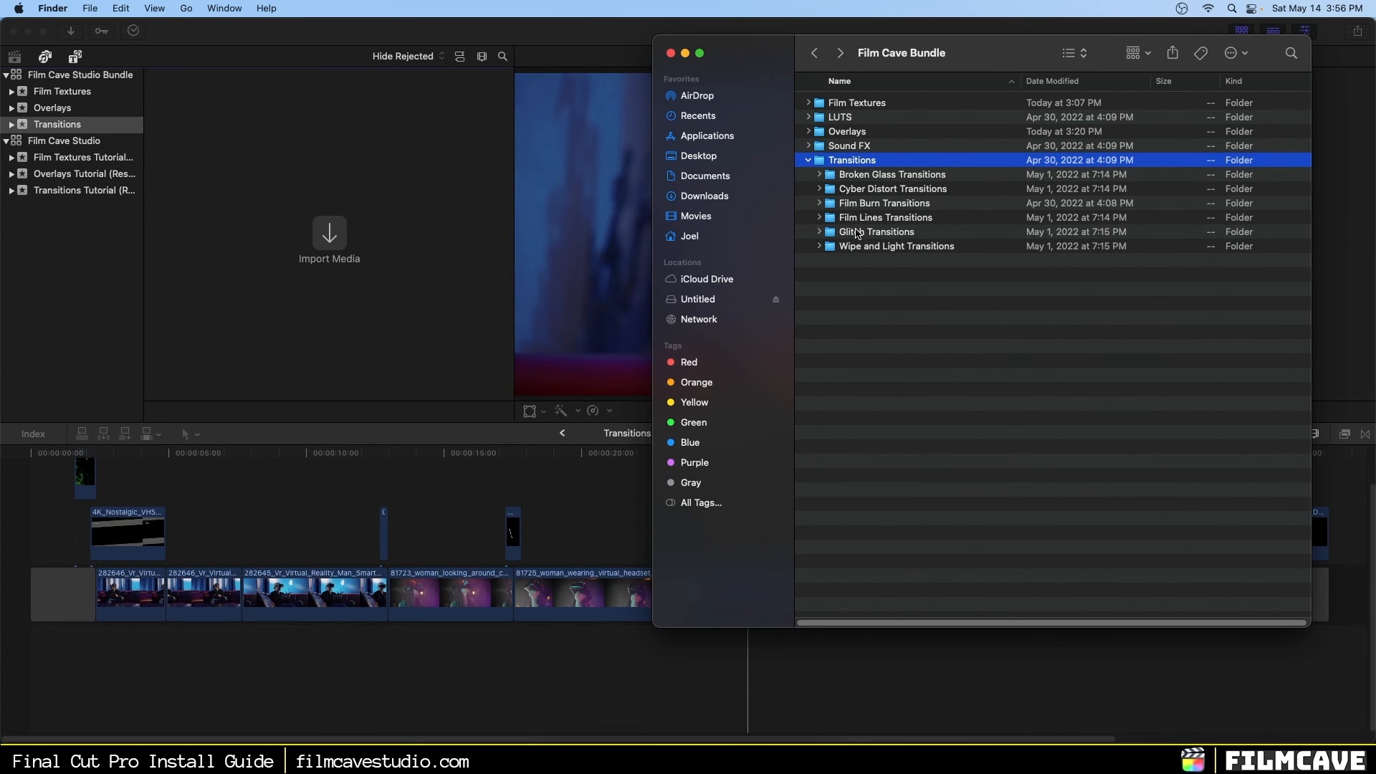
click(833, 234)
click(820, 232)
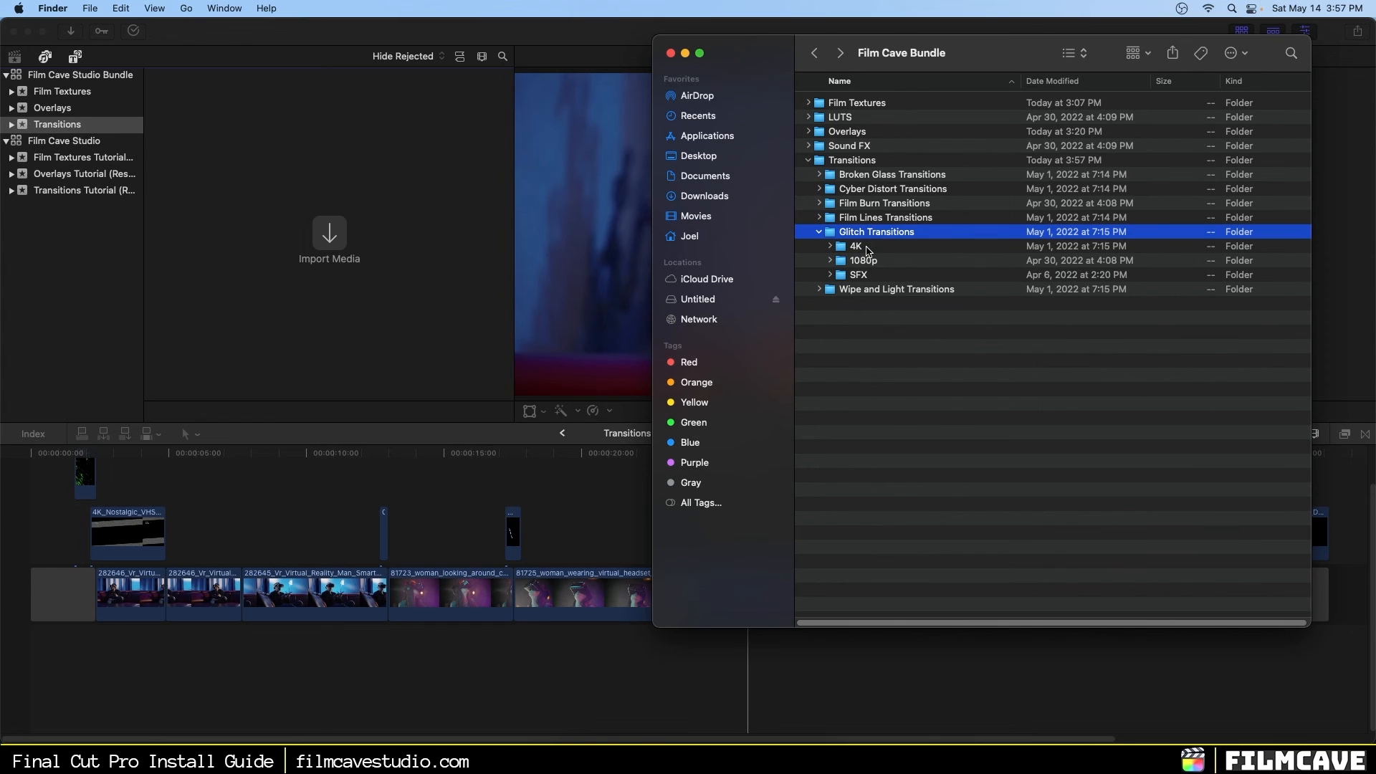
Step: Import the 4K, 1080p and SFX folders of Glitch Transitions into the Transitions event in Final Cut Pro
click(862, 251)
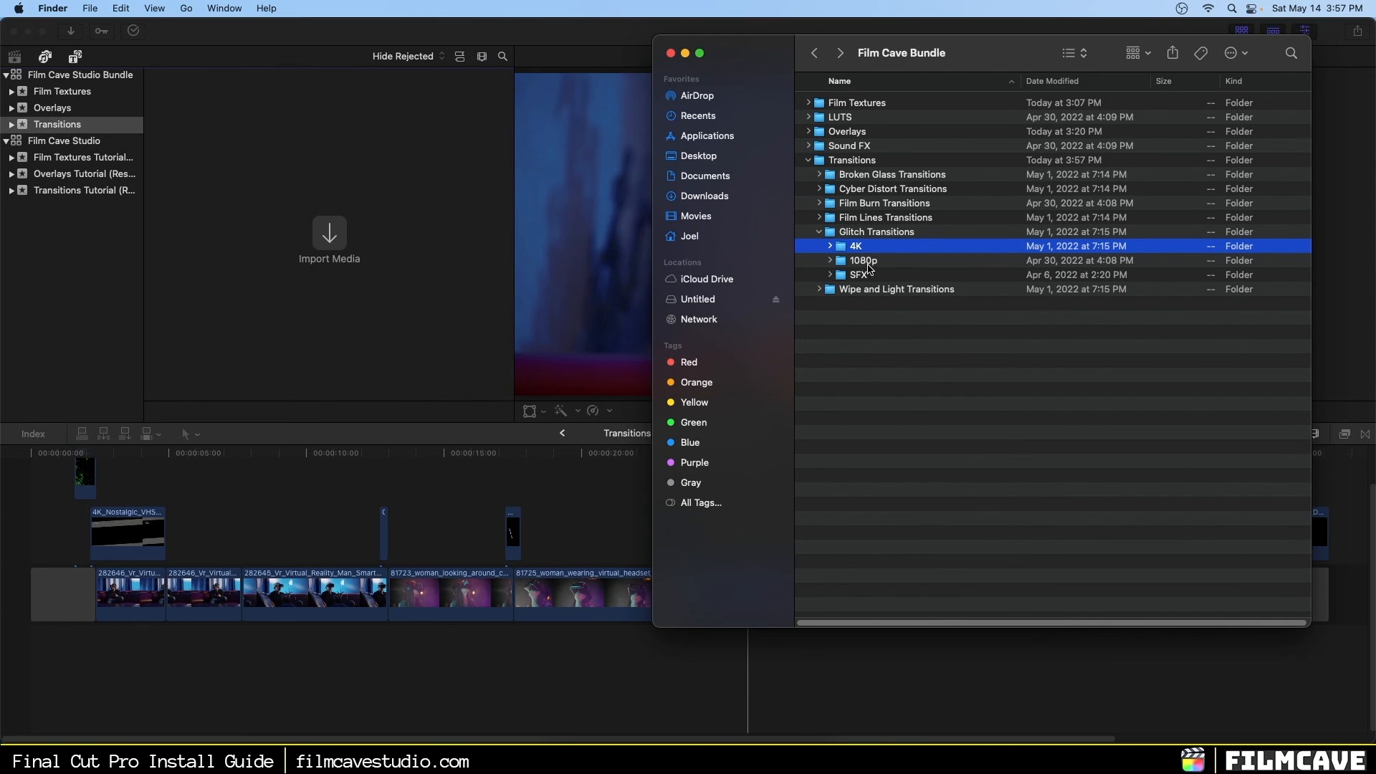
click(869, 264)
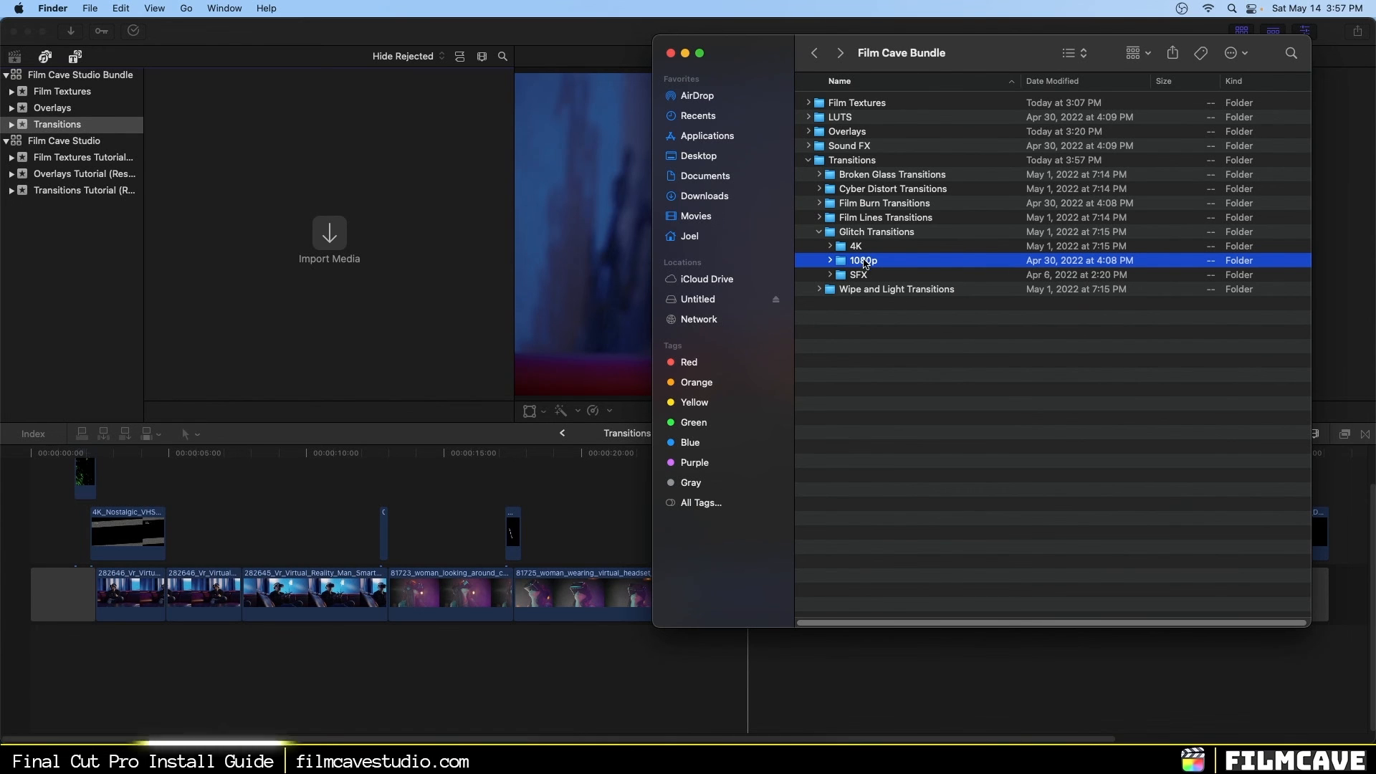
click(861, 251)
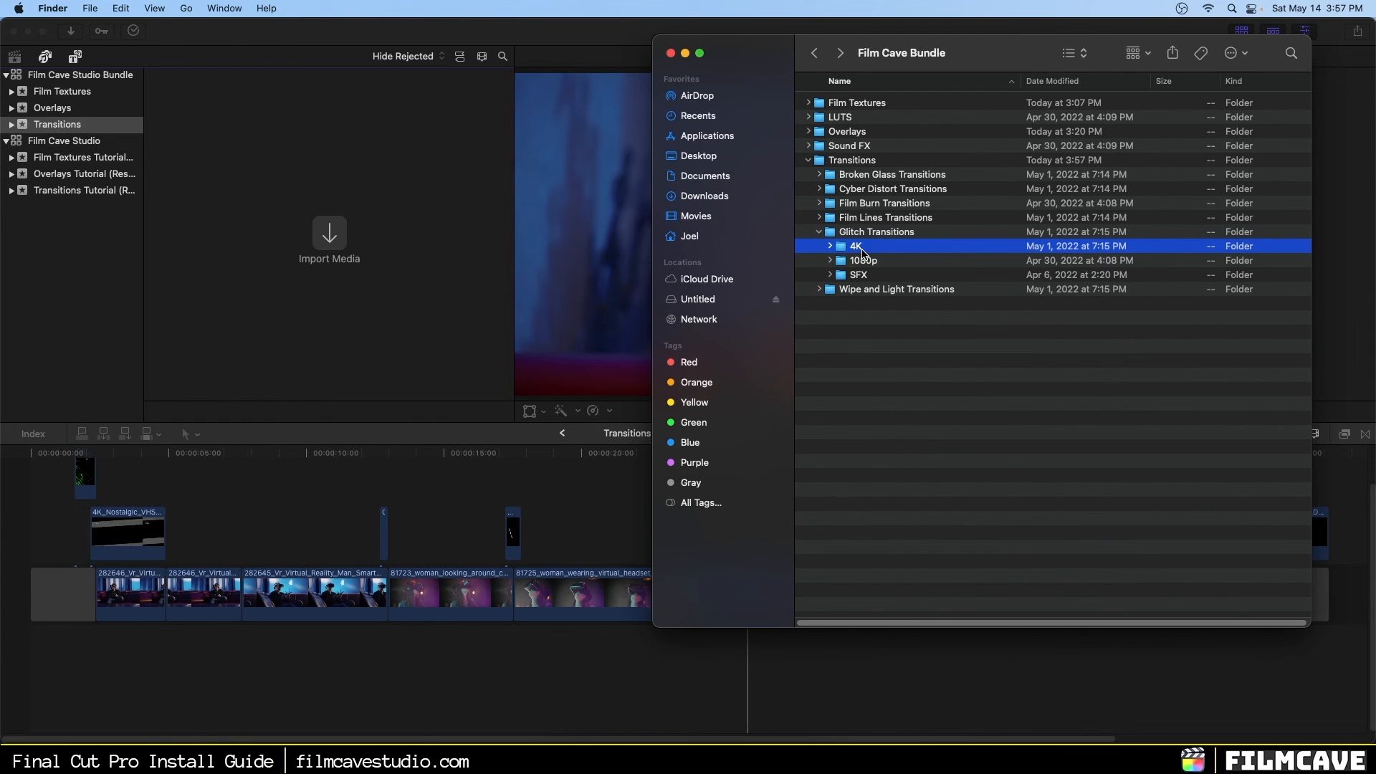
click(865, 292)
click(863, 249)
shift+click(868, 276)
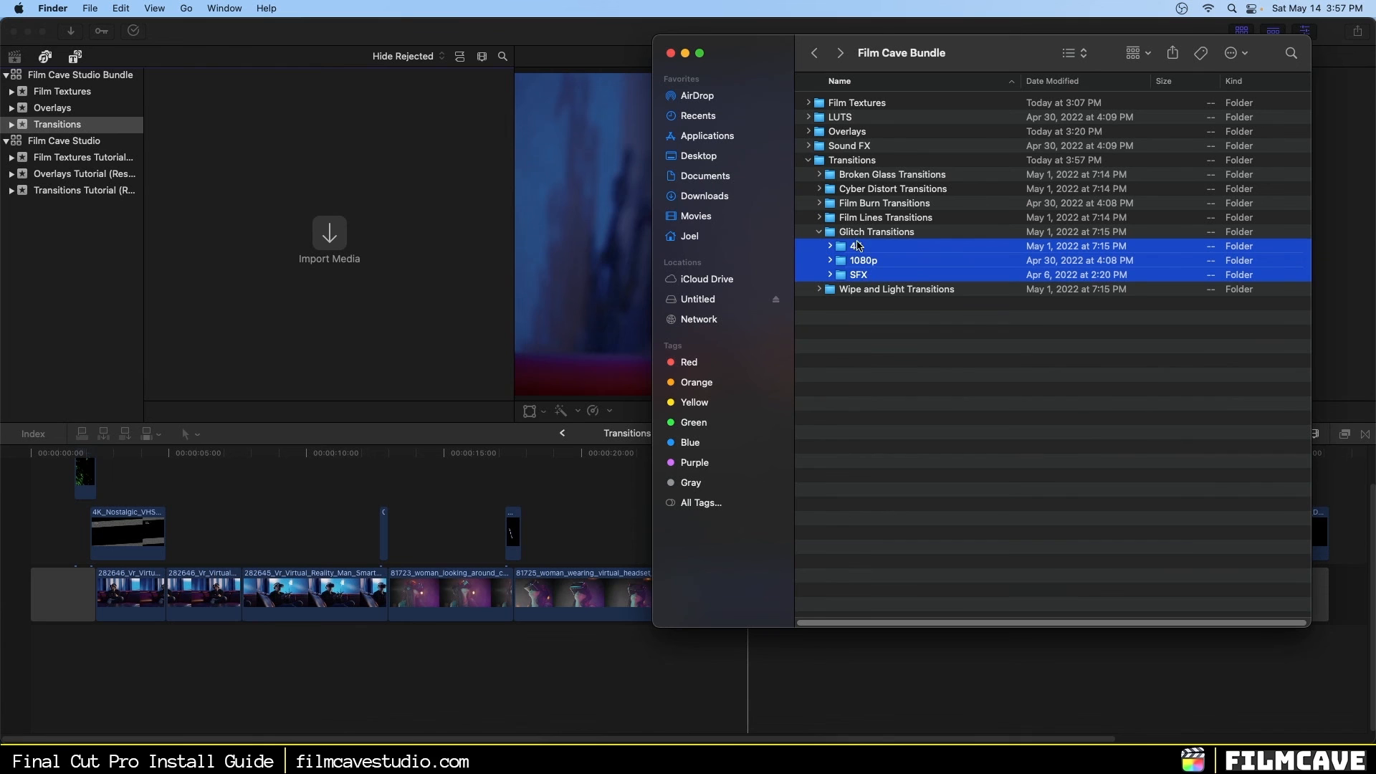
drag(863, 251, 377, 273)
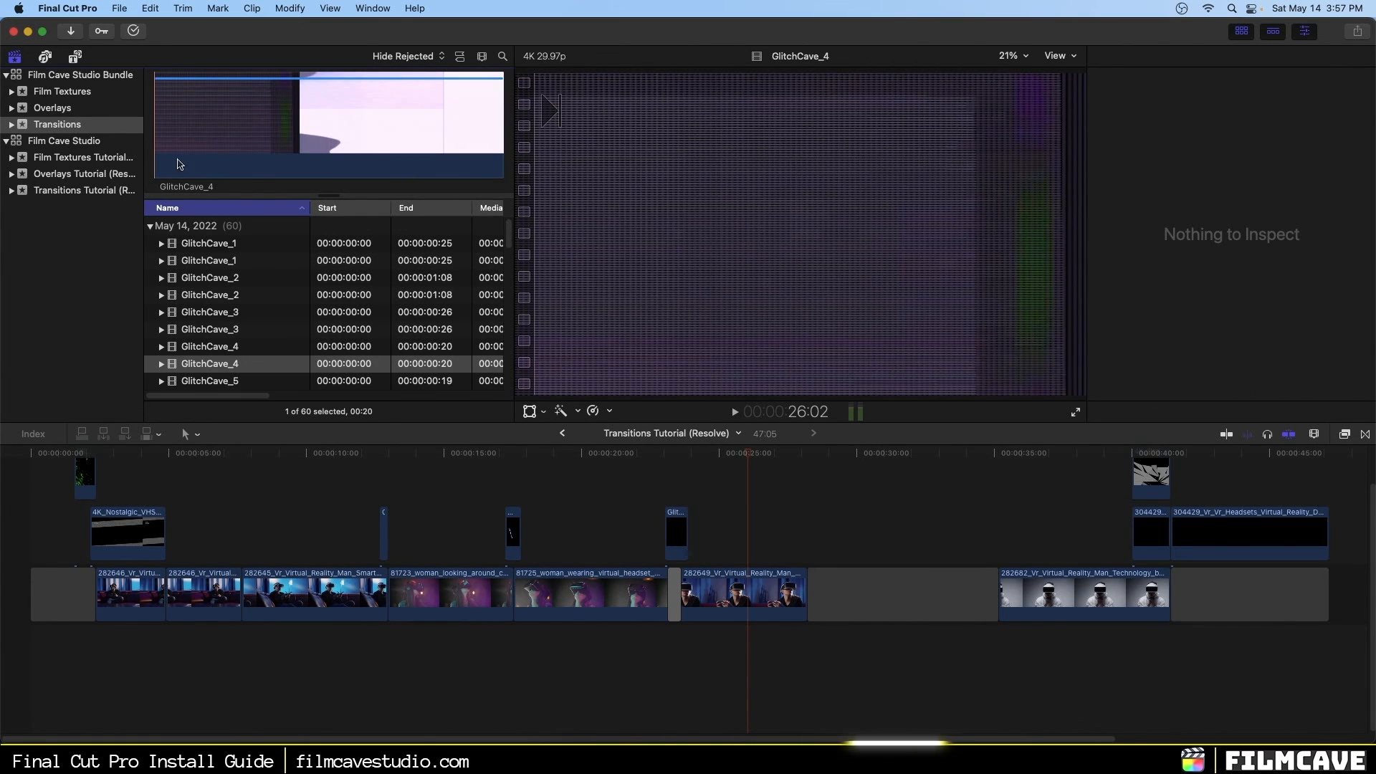
Step: Expand the Transitions event and display its 4K and then its 1080p keyword collection
click(56, 127)
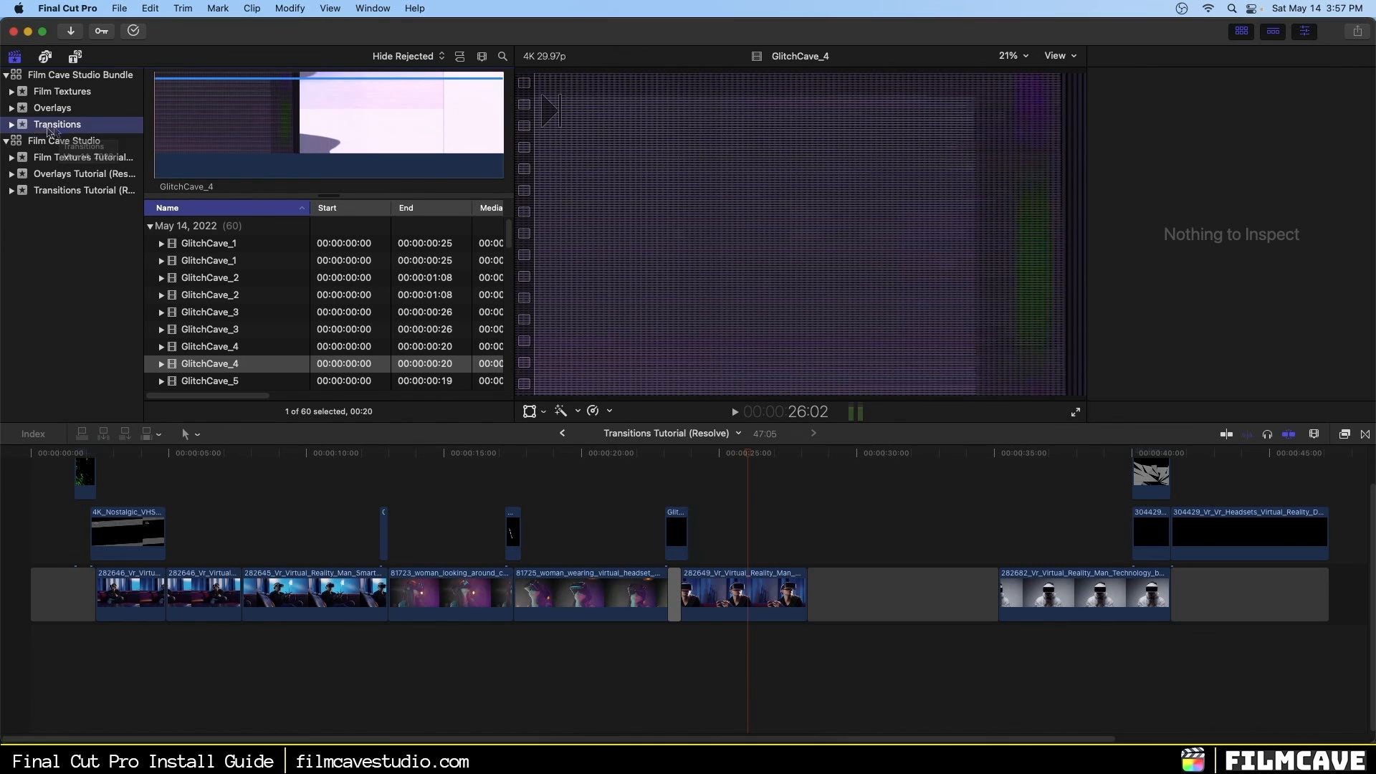
click(10, 126)
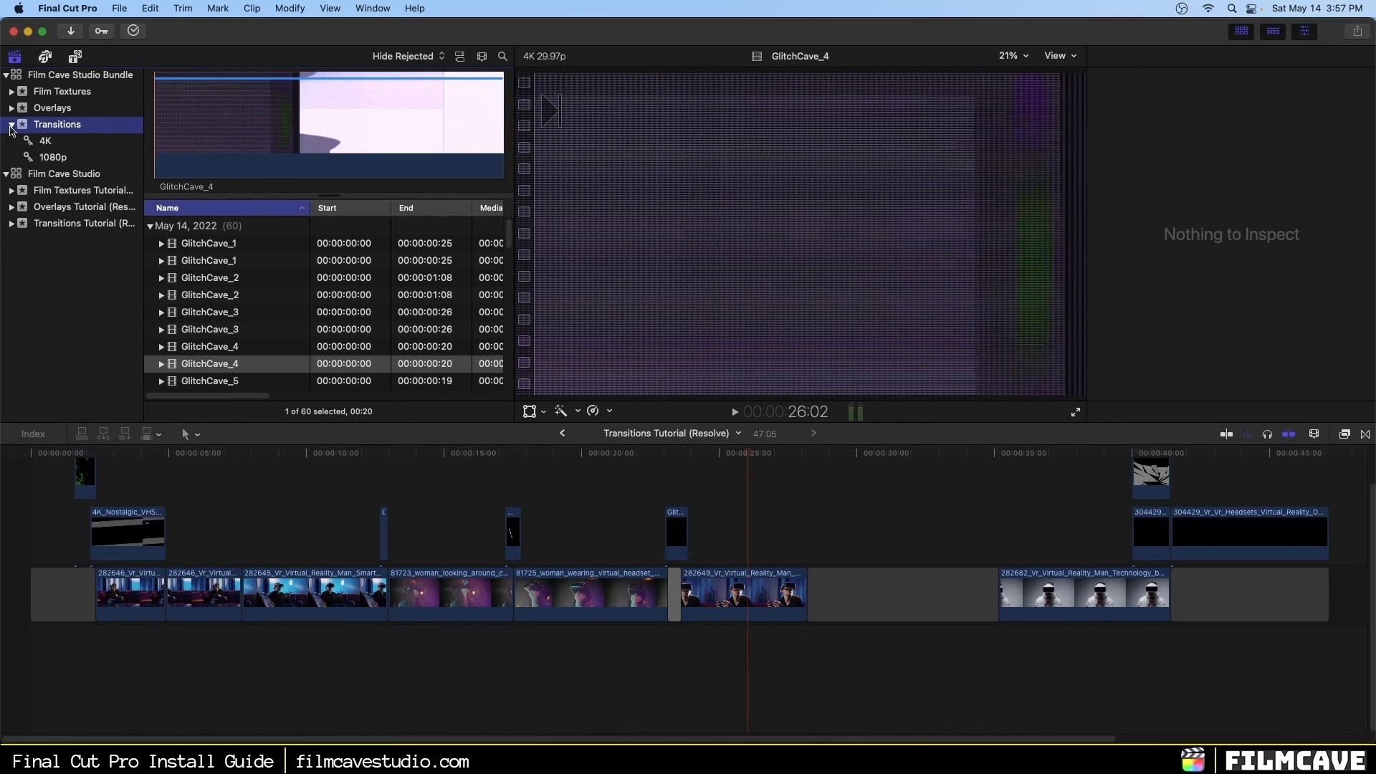
click(45, 142)
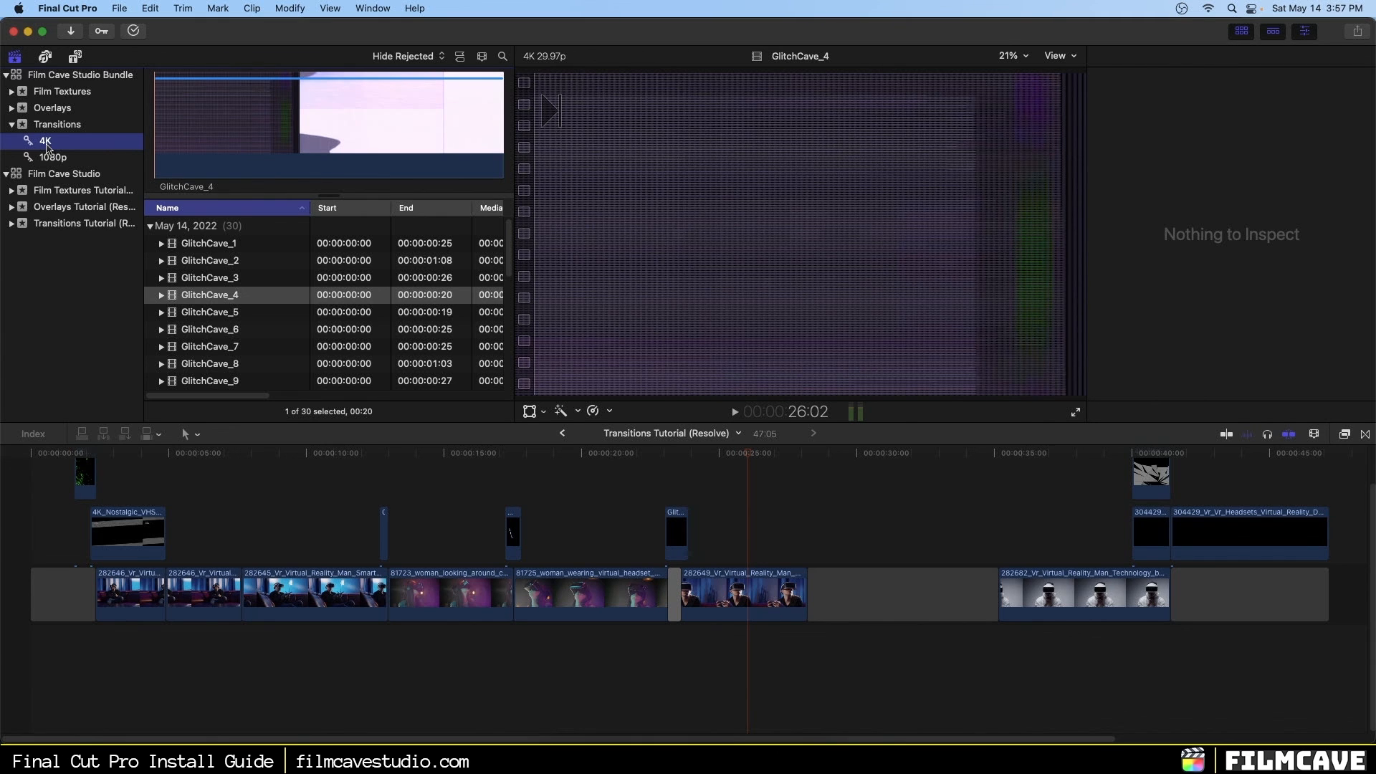
click(53, 157)
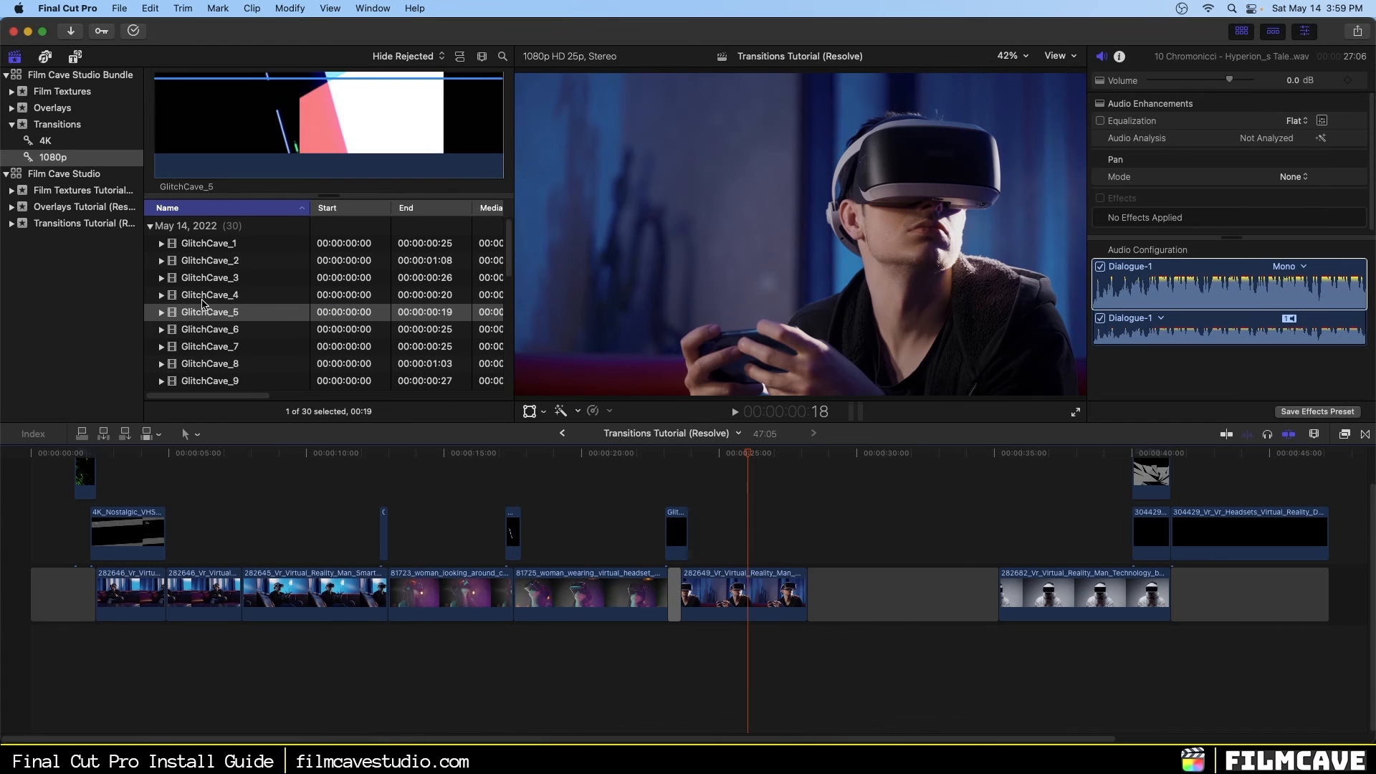
Step: Preview GlitchCave_5 and place it above the start of the first 282645 clip, accepting the copy between libraries
click(261, 130)
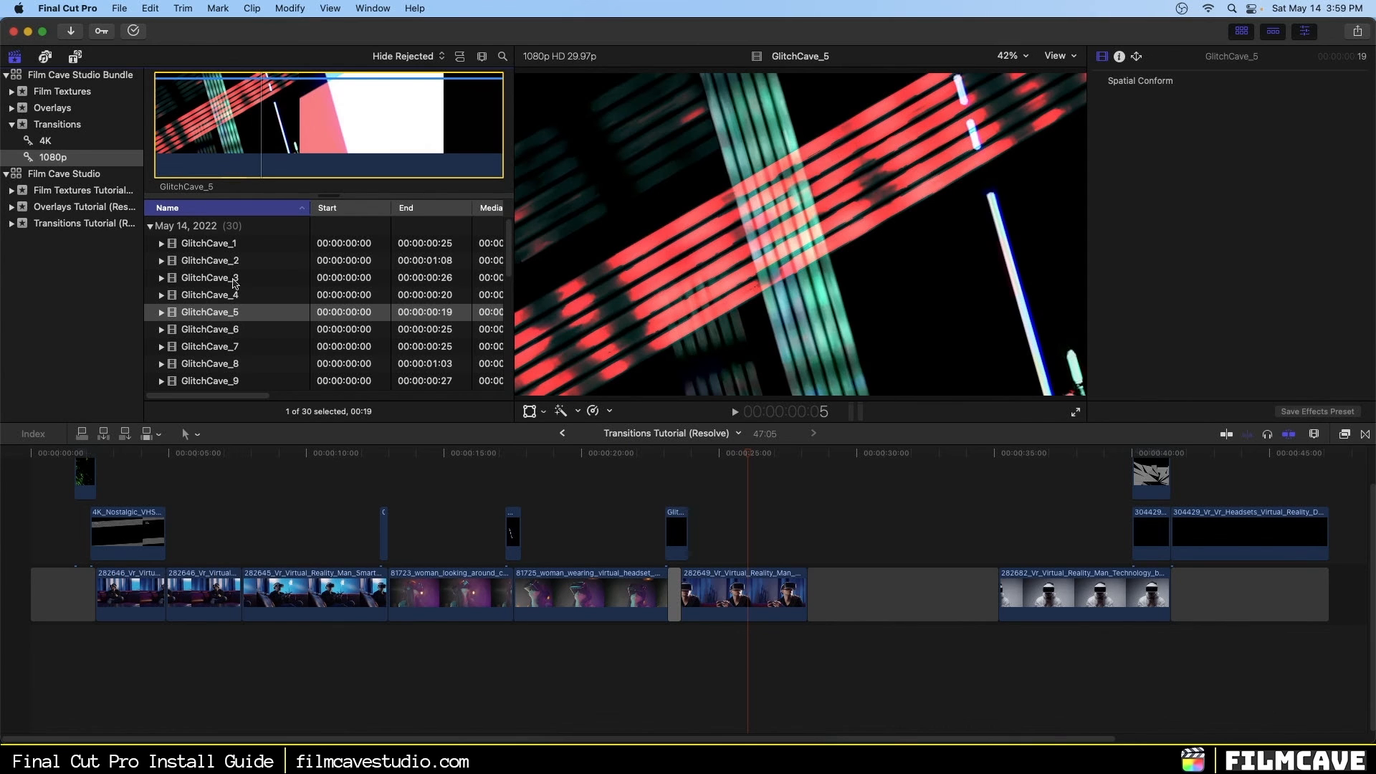
drag(205, 322, 242, 539)
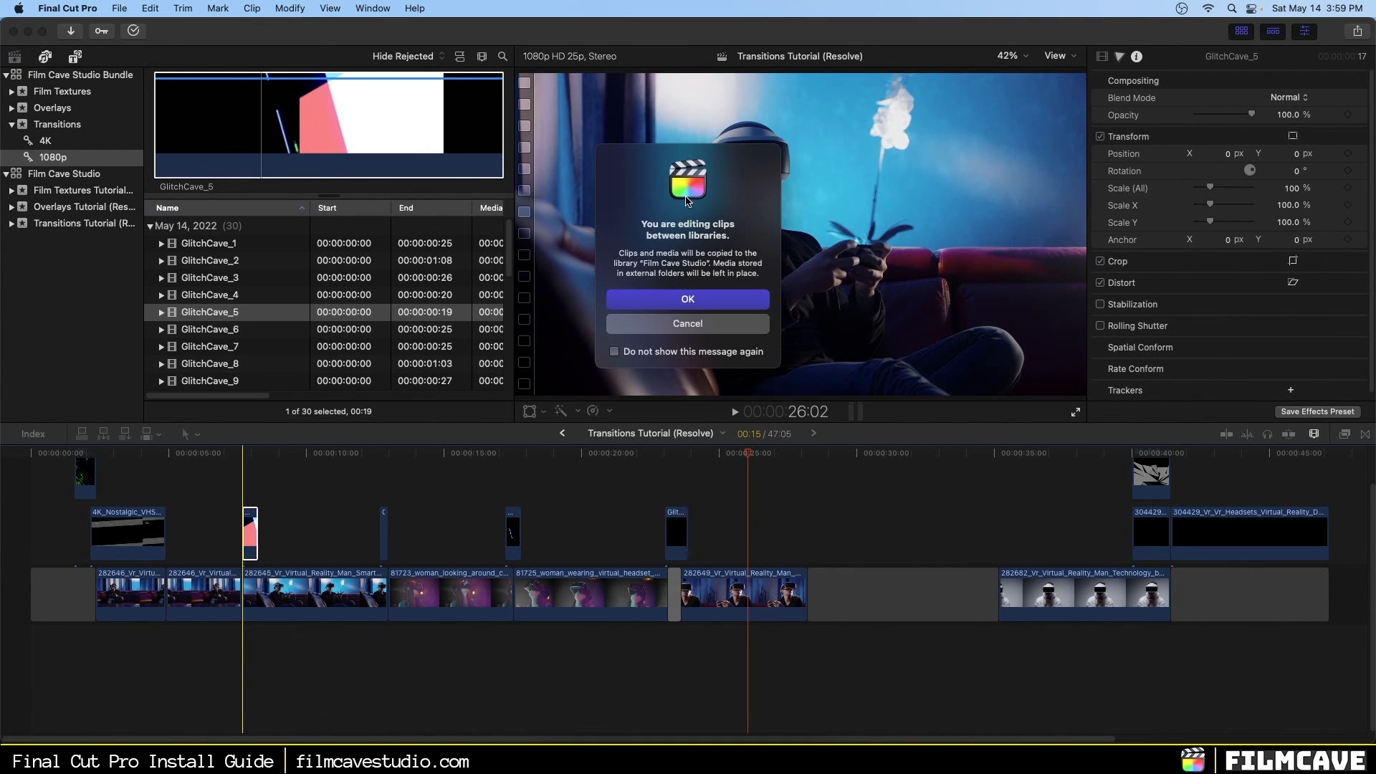
click(693, 308)
Step: Shift GlitchCave_5 earlier on the timeline so its first white section covers the cut between the 282646 and 282645 clips
click(244, 453)
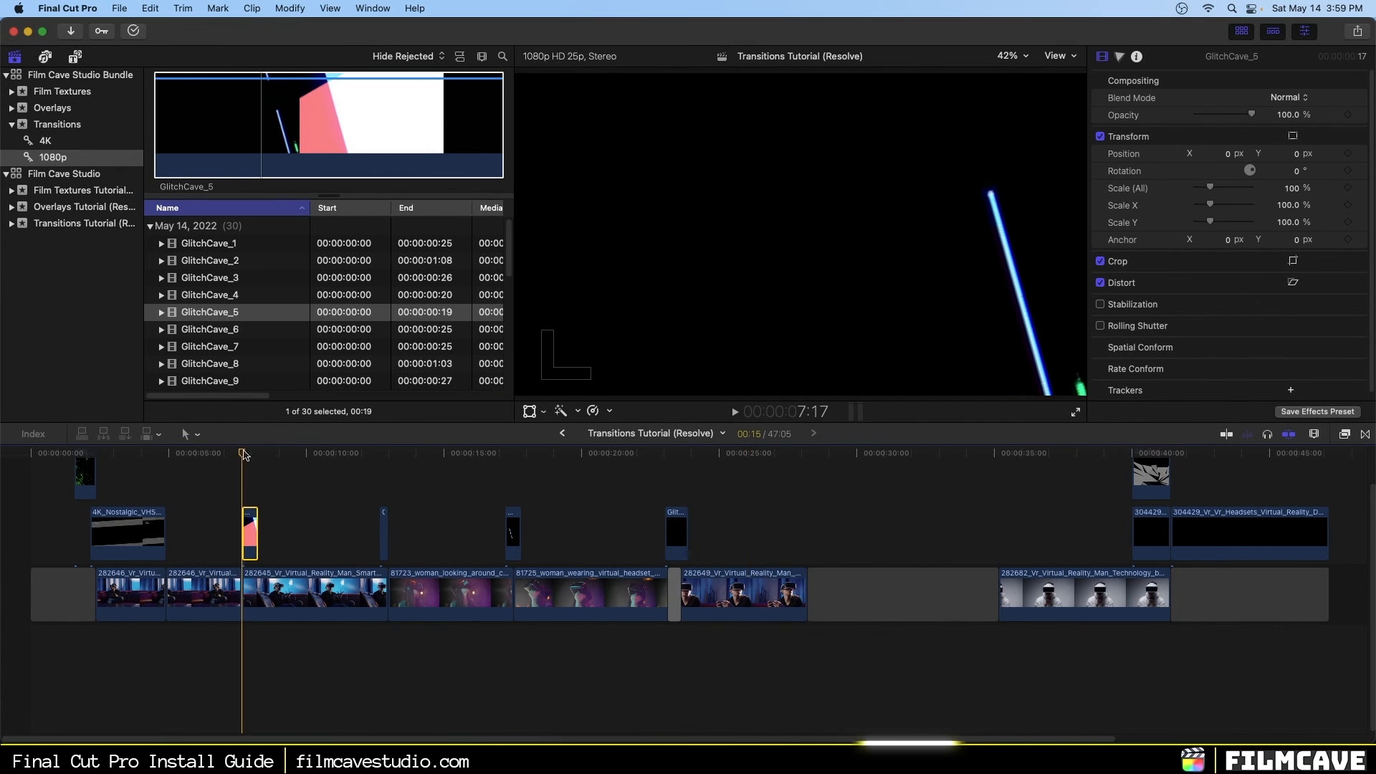
click(1314, 434)
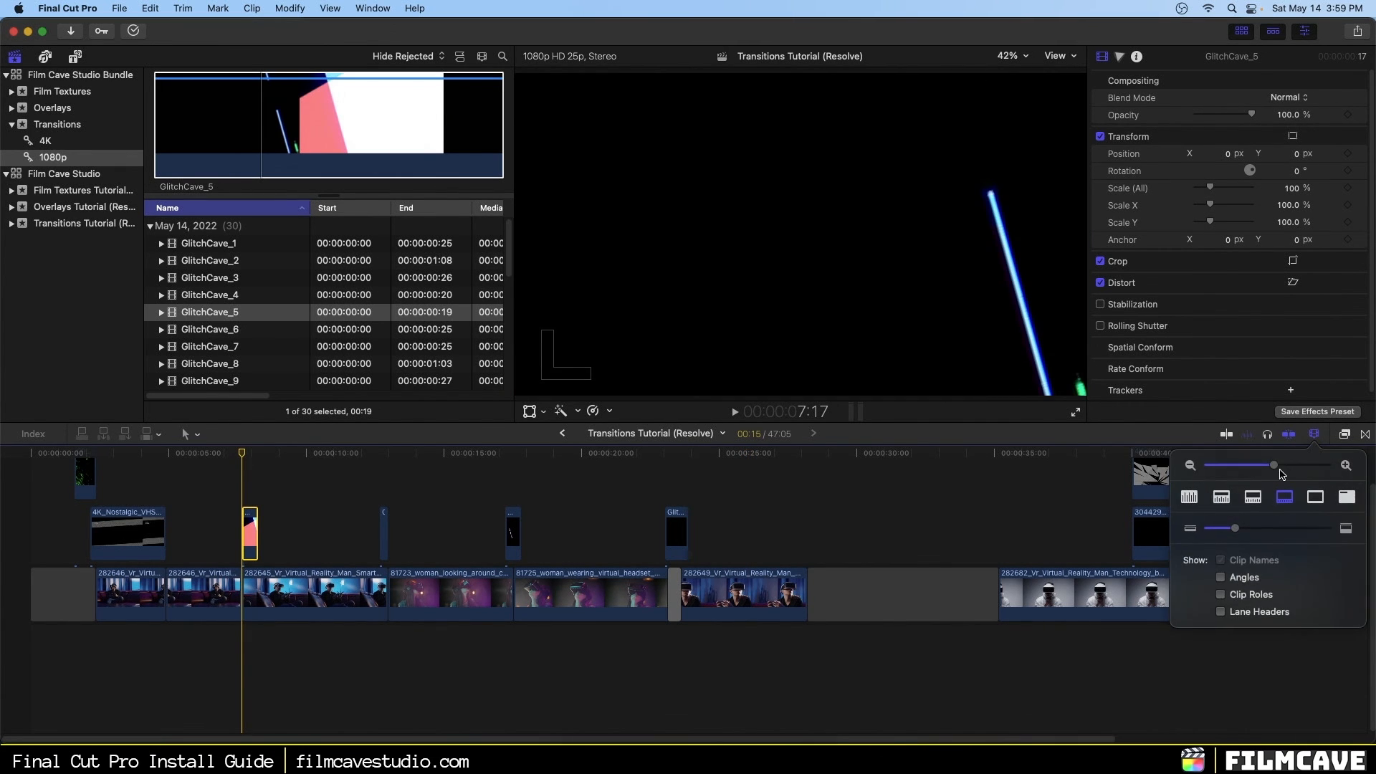
drag(1281, 466, 1316, 466)
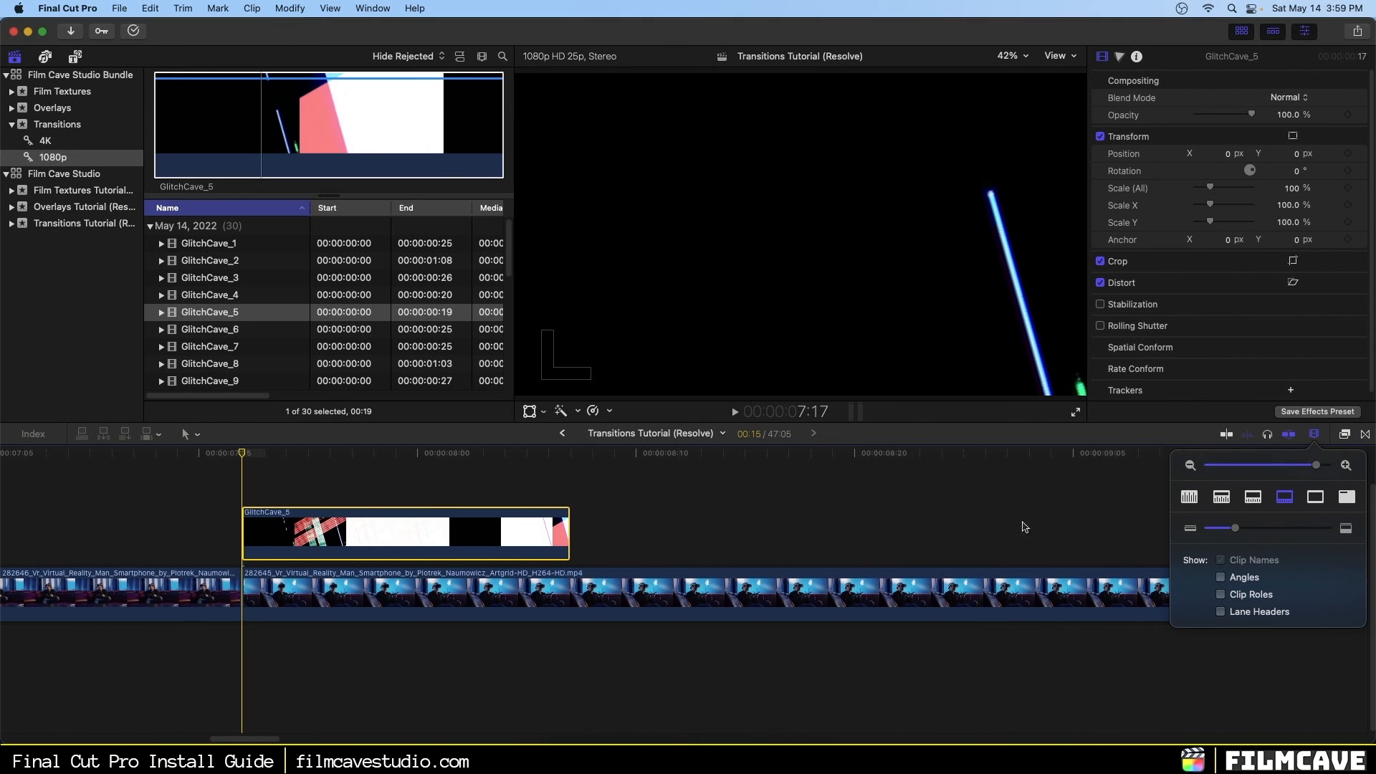
drag(331, 540, 190, 548)
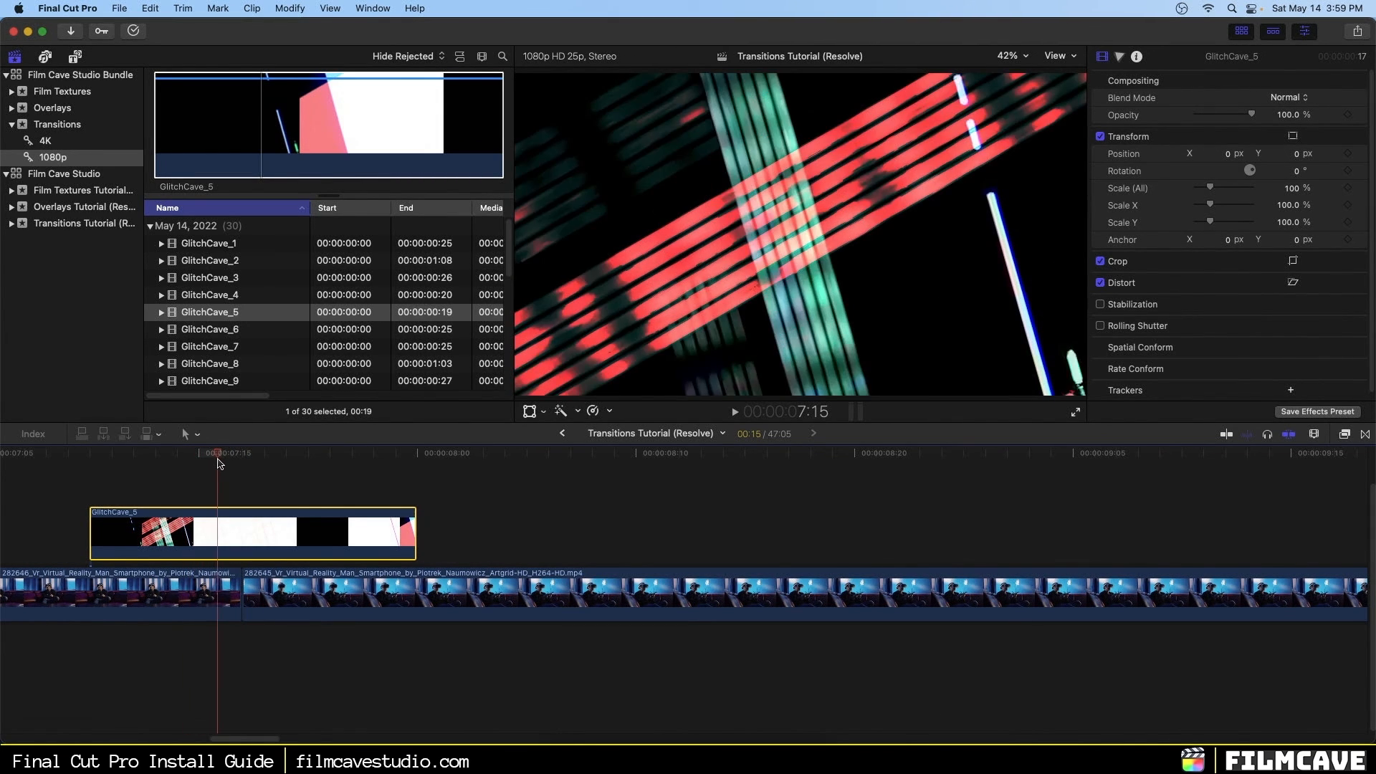
Step: Add a marker on GlitchCave_5 at its white frame and align the marker with the cut between the clips below
click(242, 459)
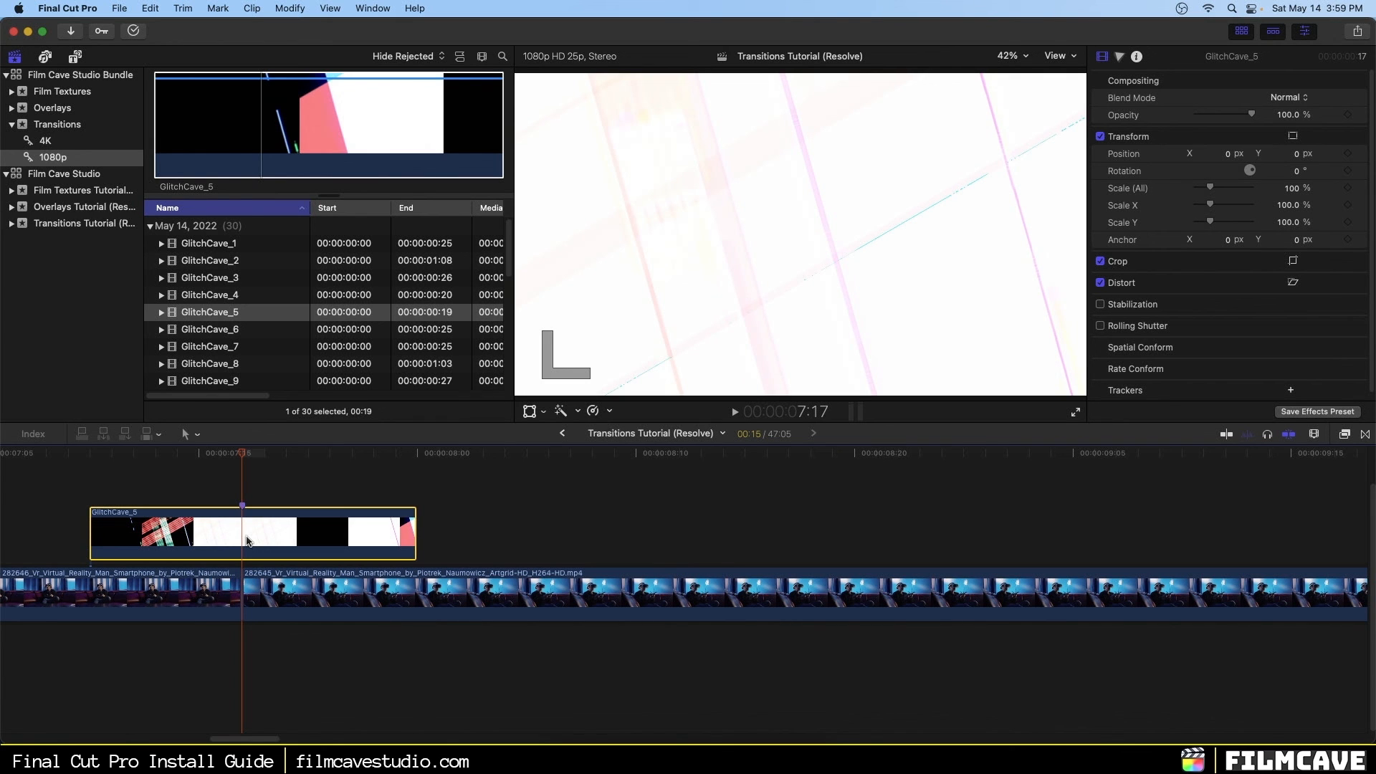
mouse_move(274, 533)
mouse_down()
mouse_move(299, 527)
mouse_move(279, 519)
mouse_up()
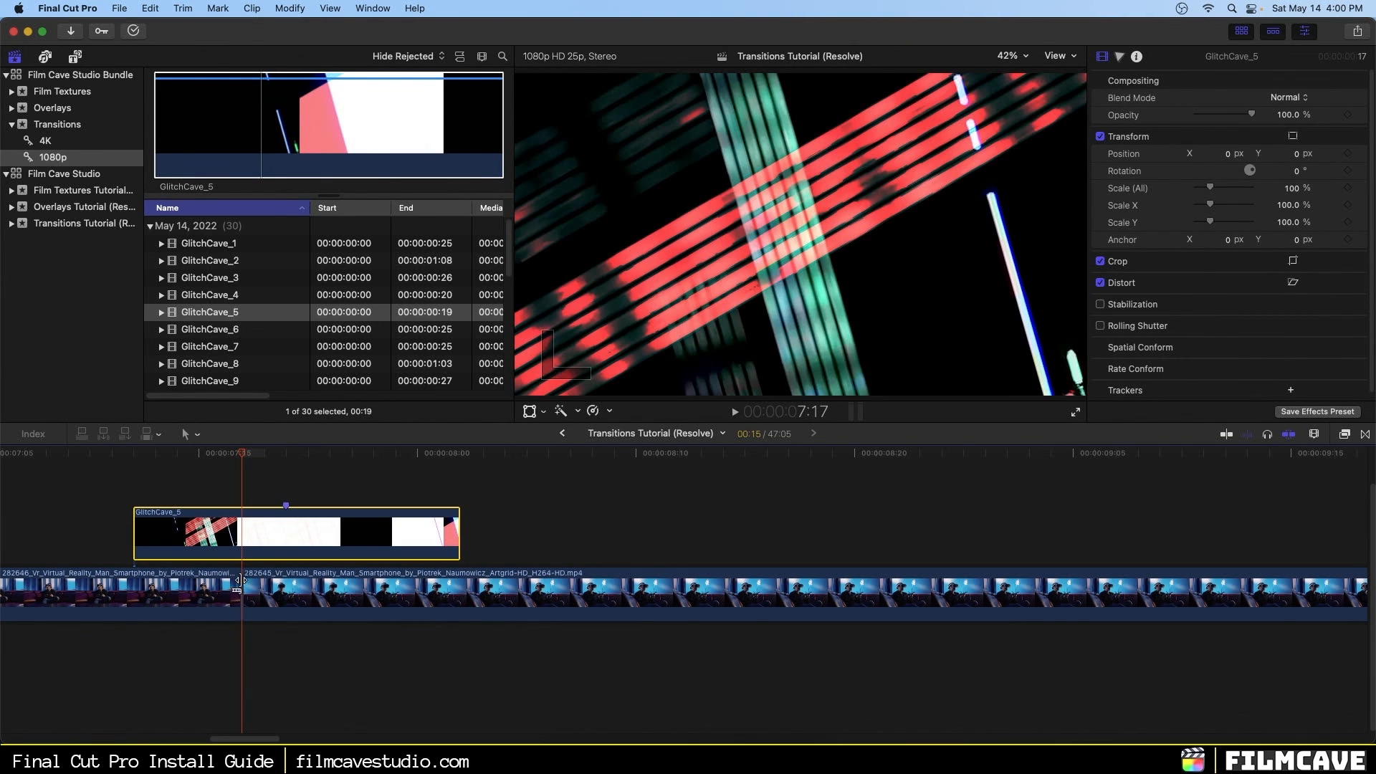
click(215, 595)
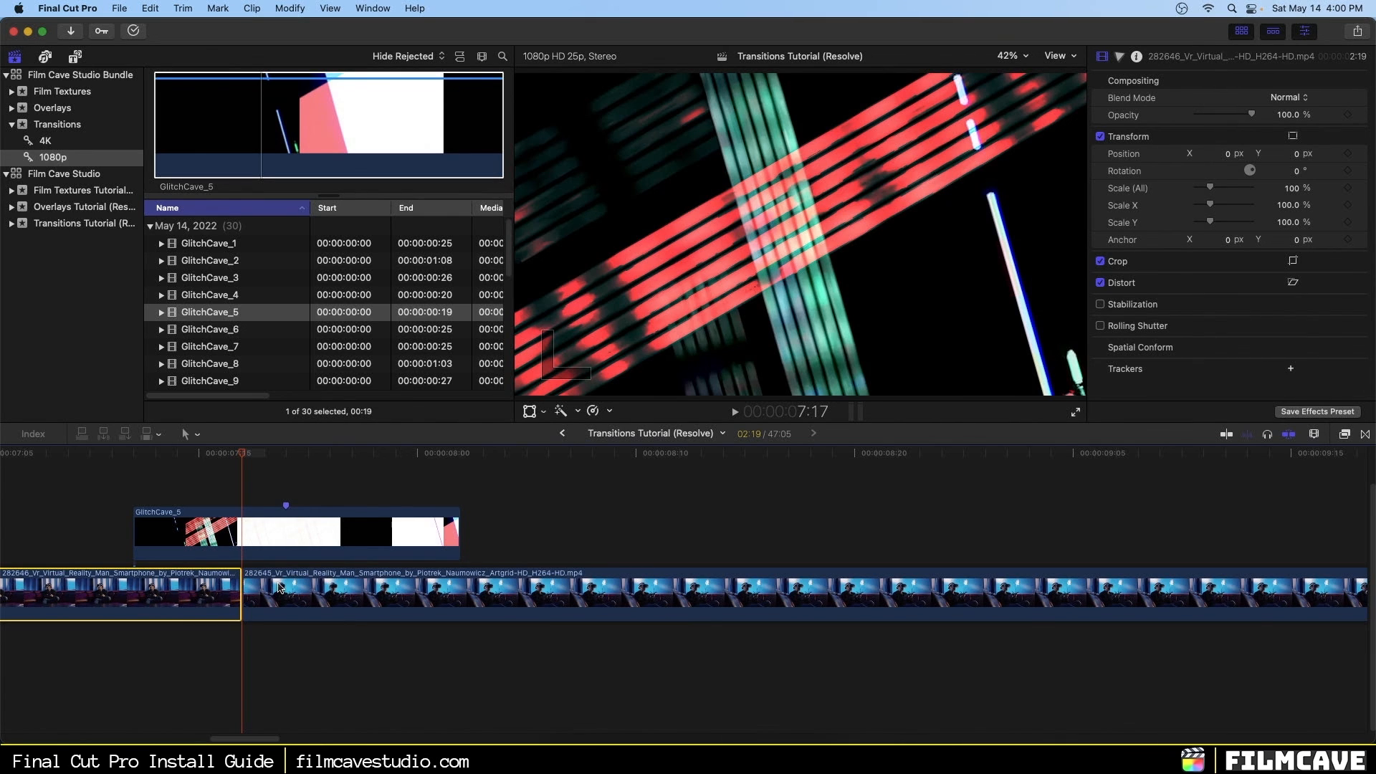
drag(321, 541, 276, 545)
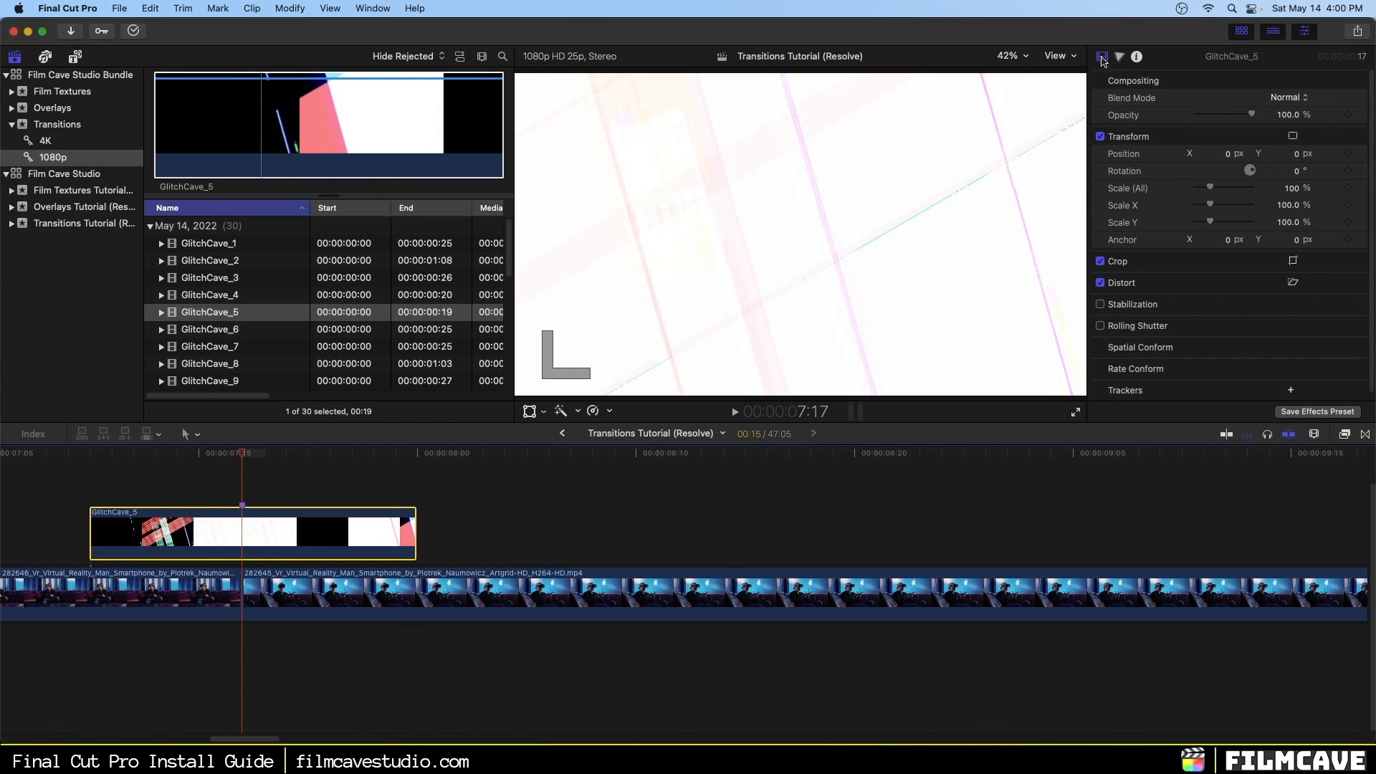
Step: Set the blend mode of GlitchCave_5 to Screen
click(1304, 32)
click(1304, 31)
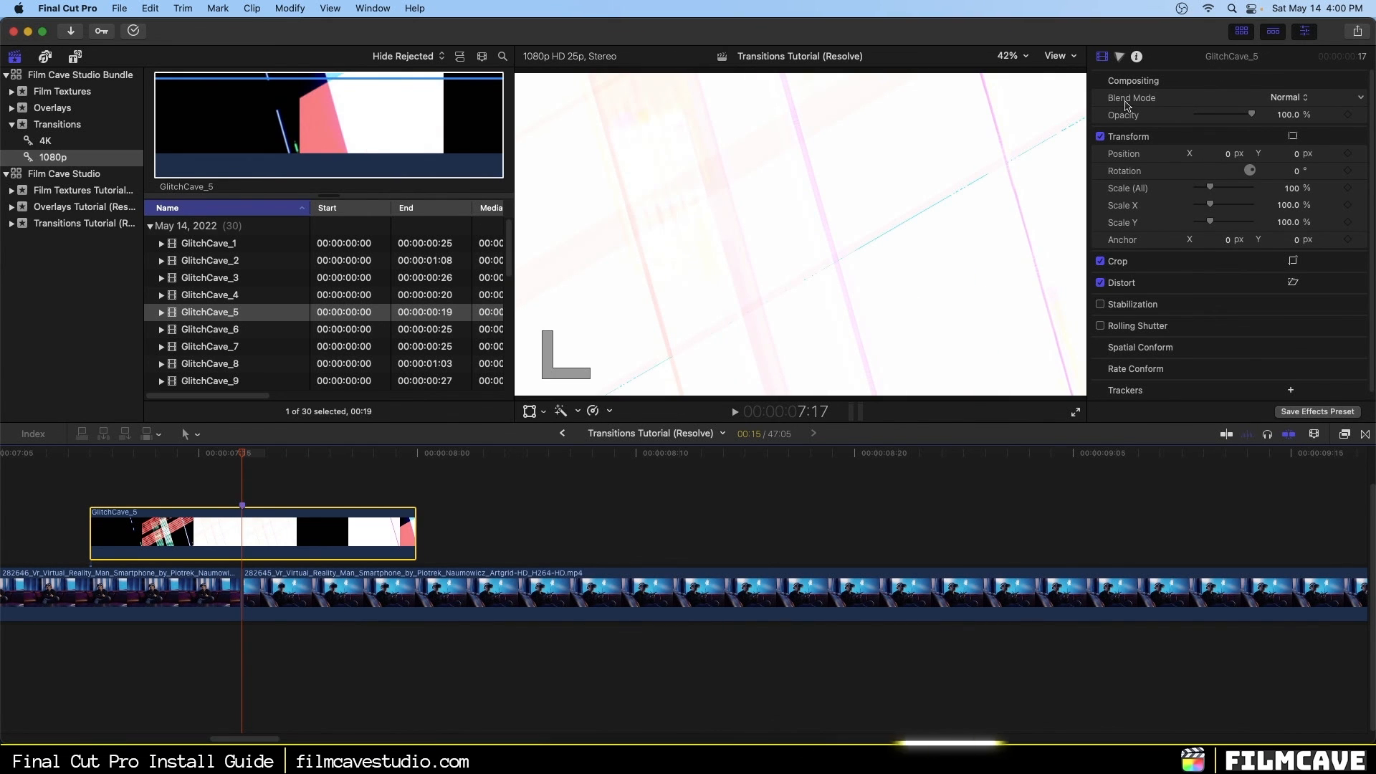
click(1306, 101)
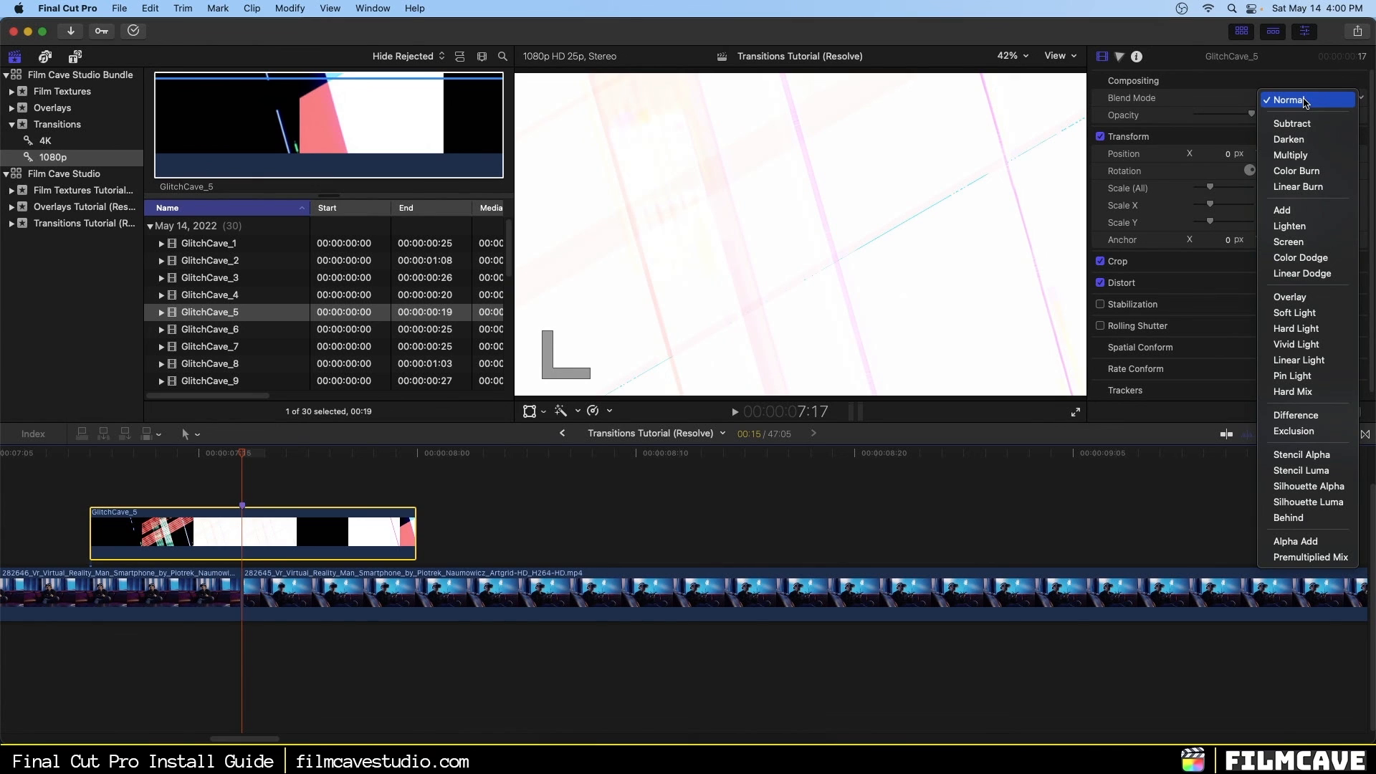
click(1289, 243)
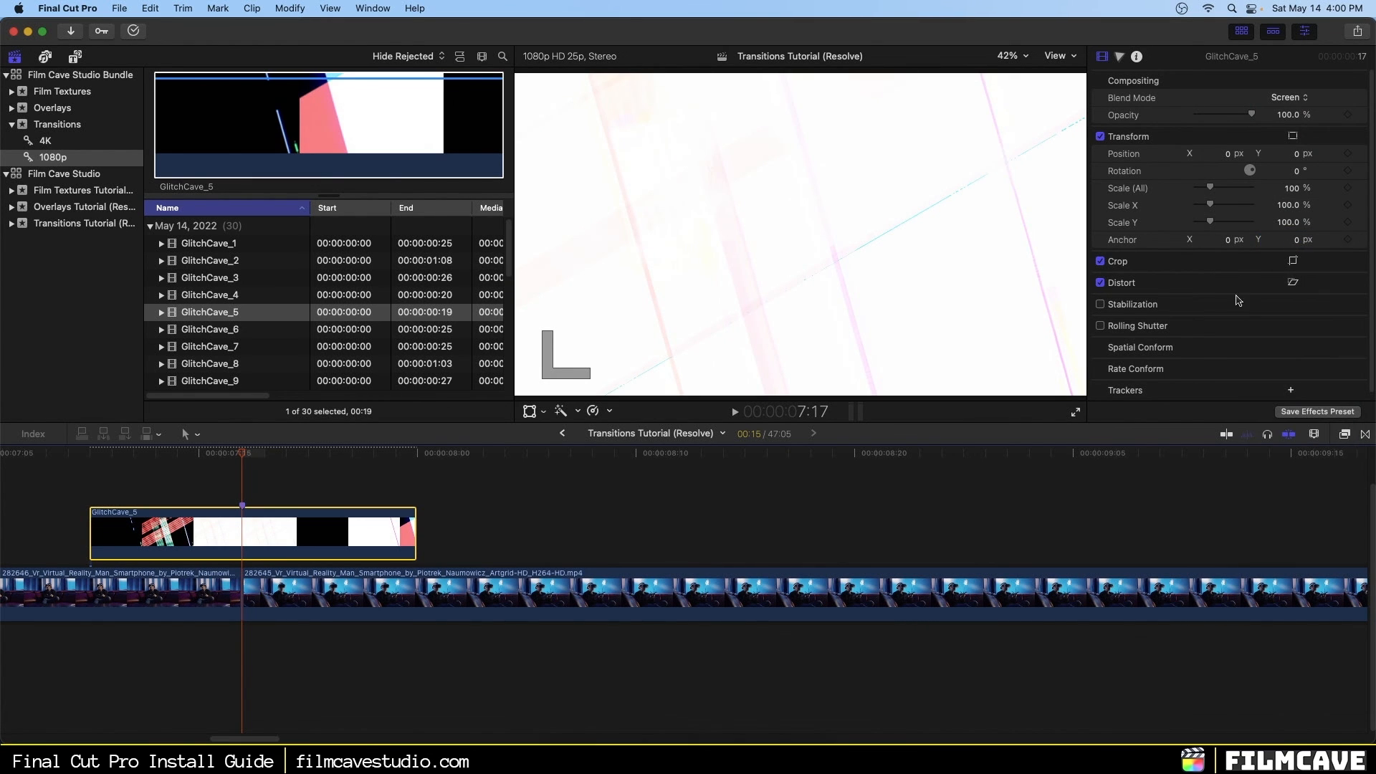
Step: Check the blended result just before the cut and change GlitchCave_5's blend mode to Lighten
drag(244, 462, 200, 470)
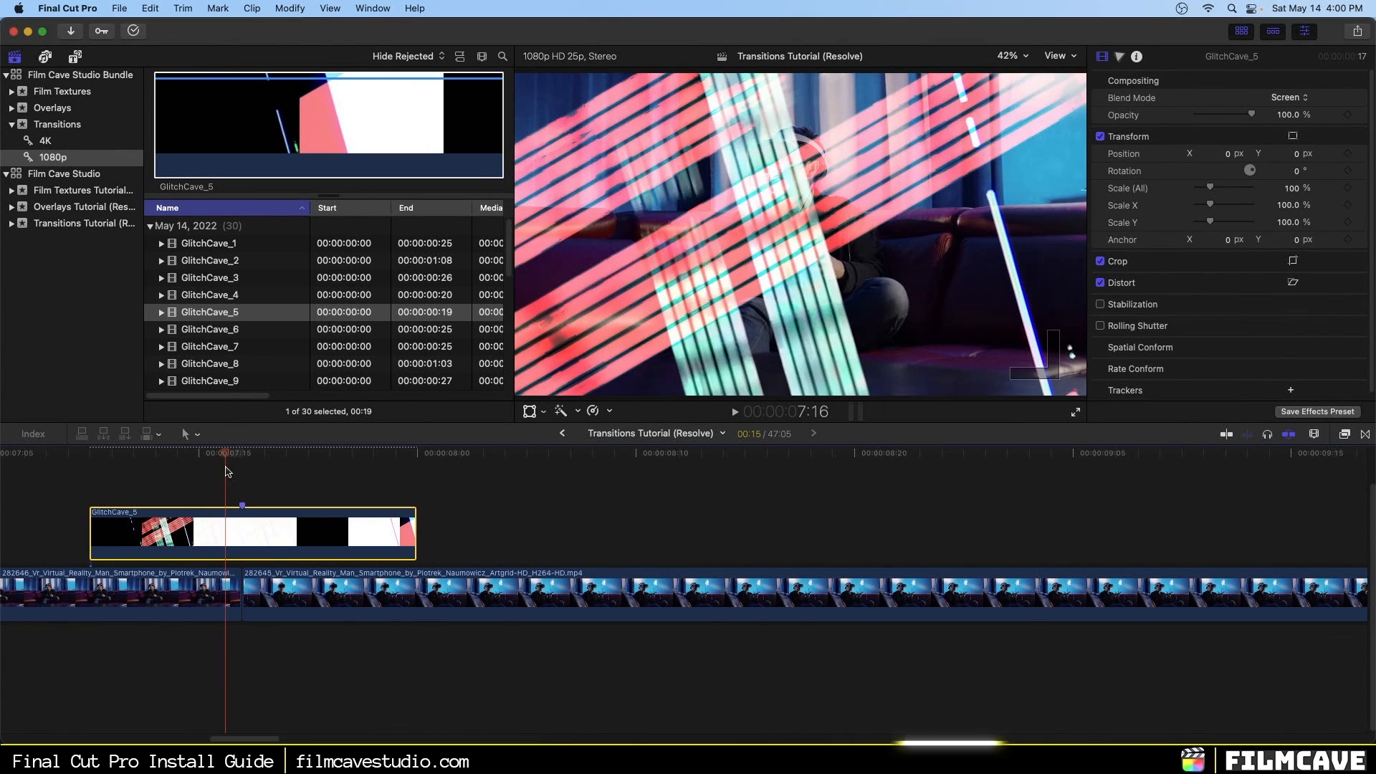
click(1305, 99)
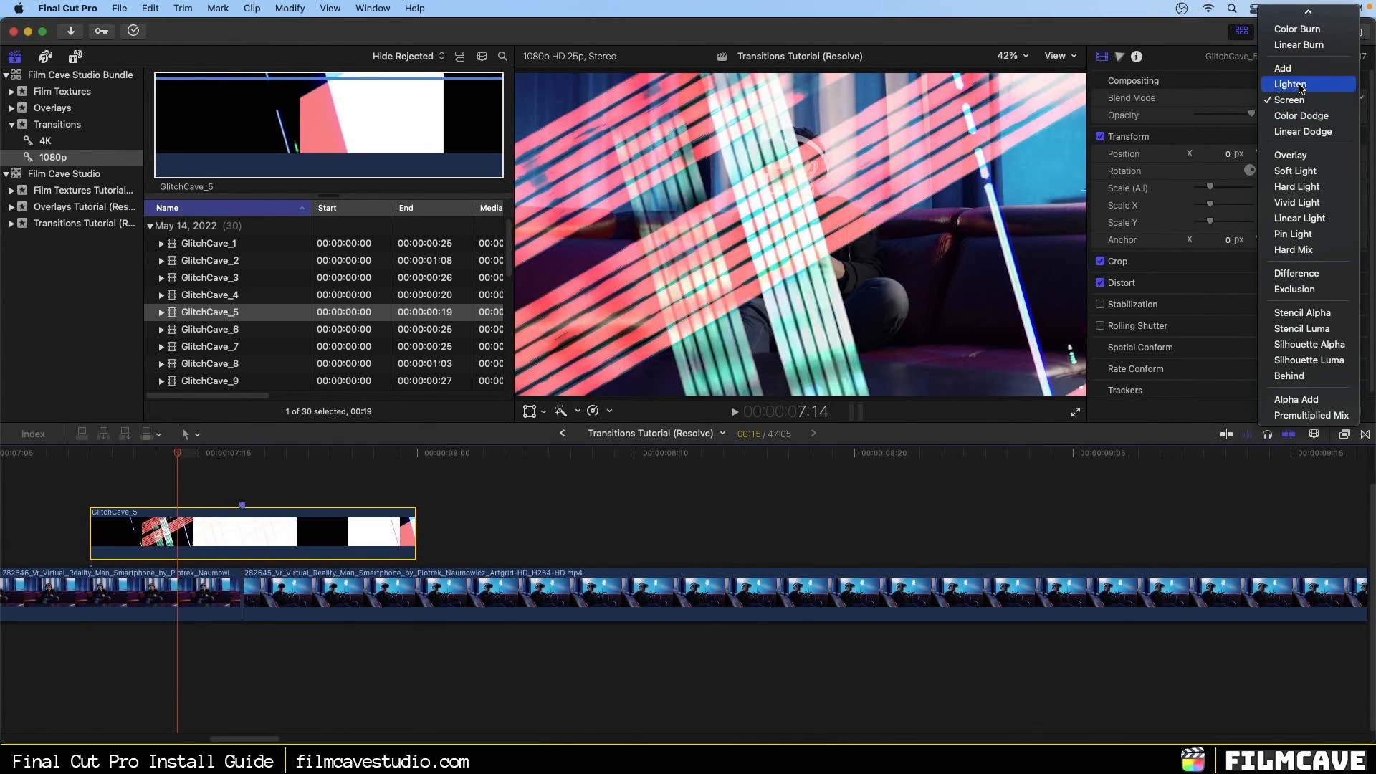
click(1300, 85)
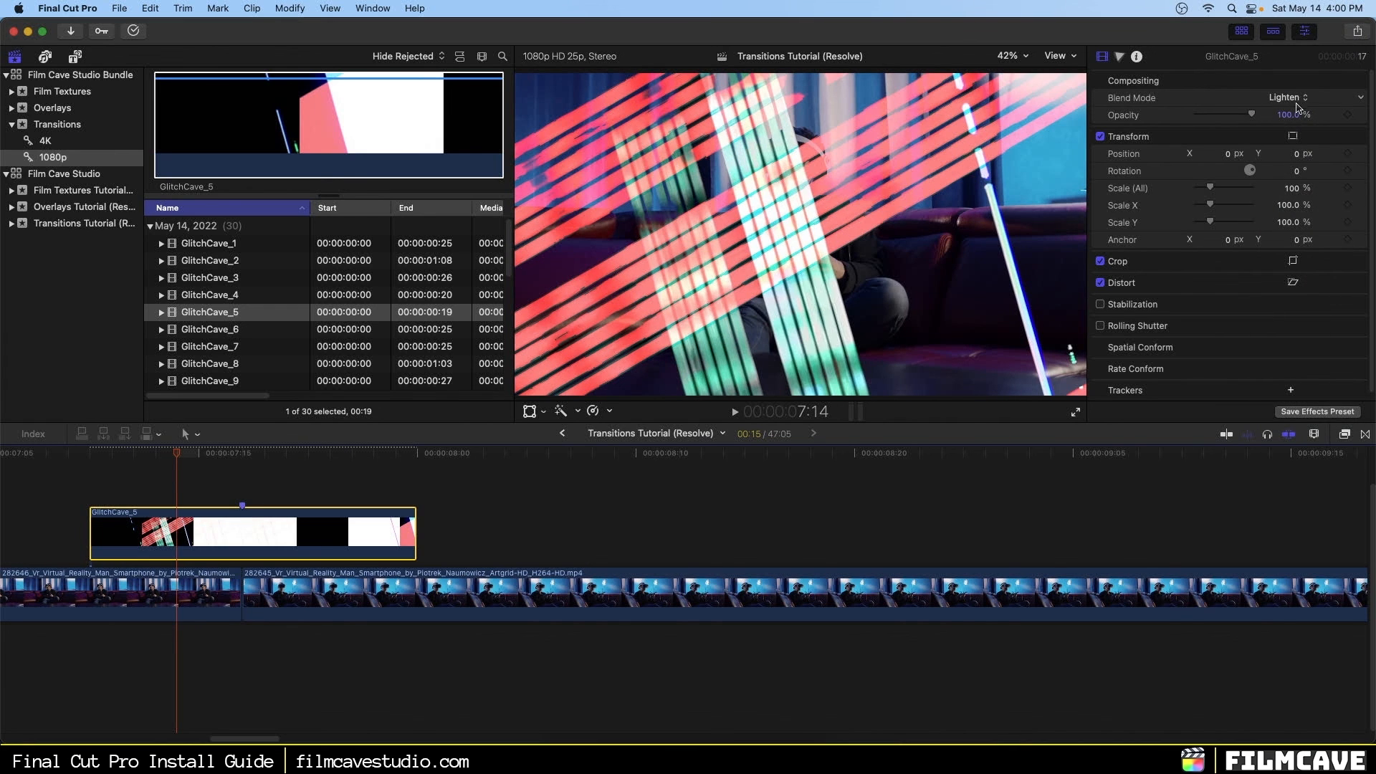
Step: Try the Add and Overlay blend modes on GlitchCave_5 and compare the blended frames just before the cut
click(1295, 100)
click(1289, 83)
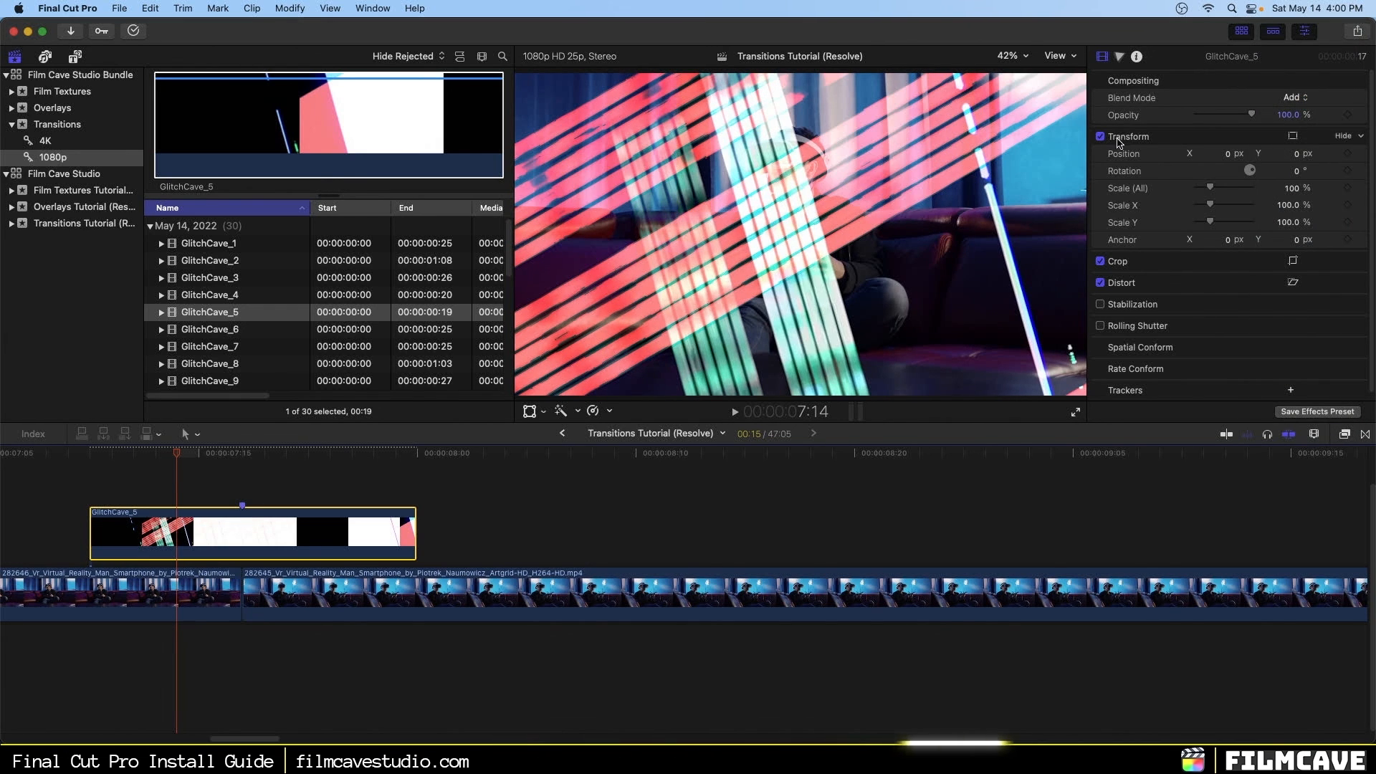
click(1299, 98)
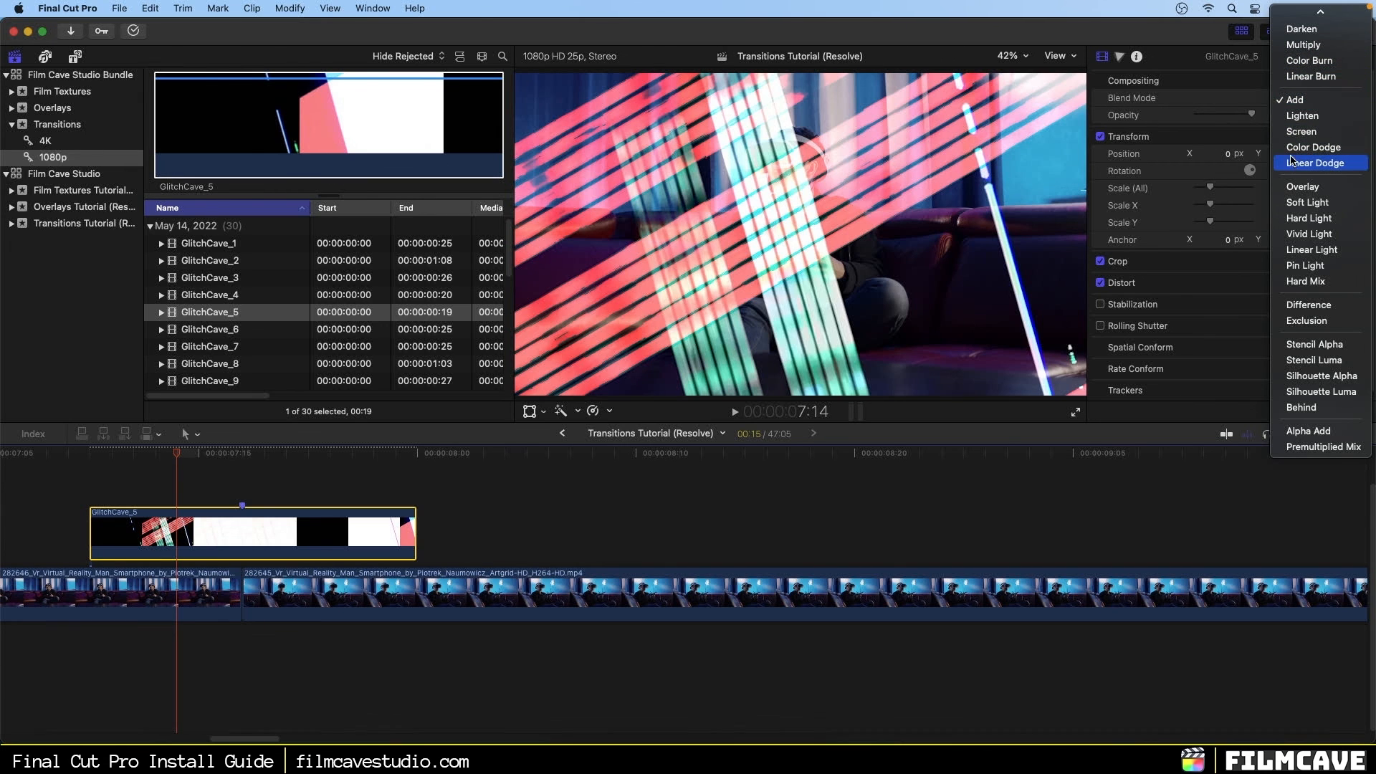
click(1303, 186)
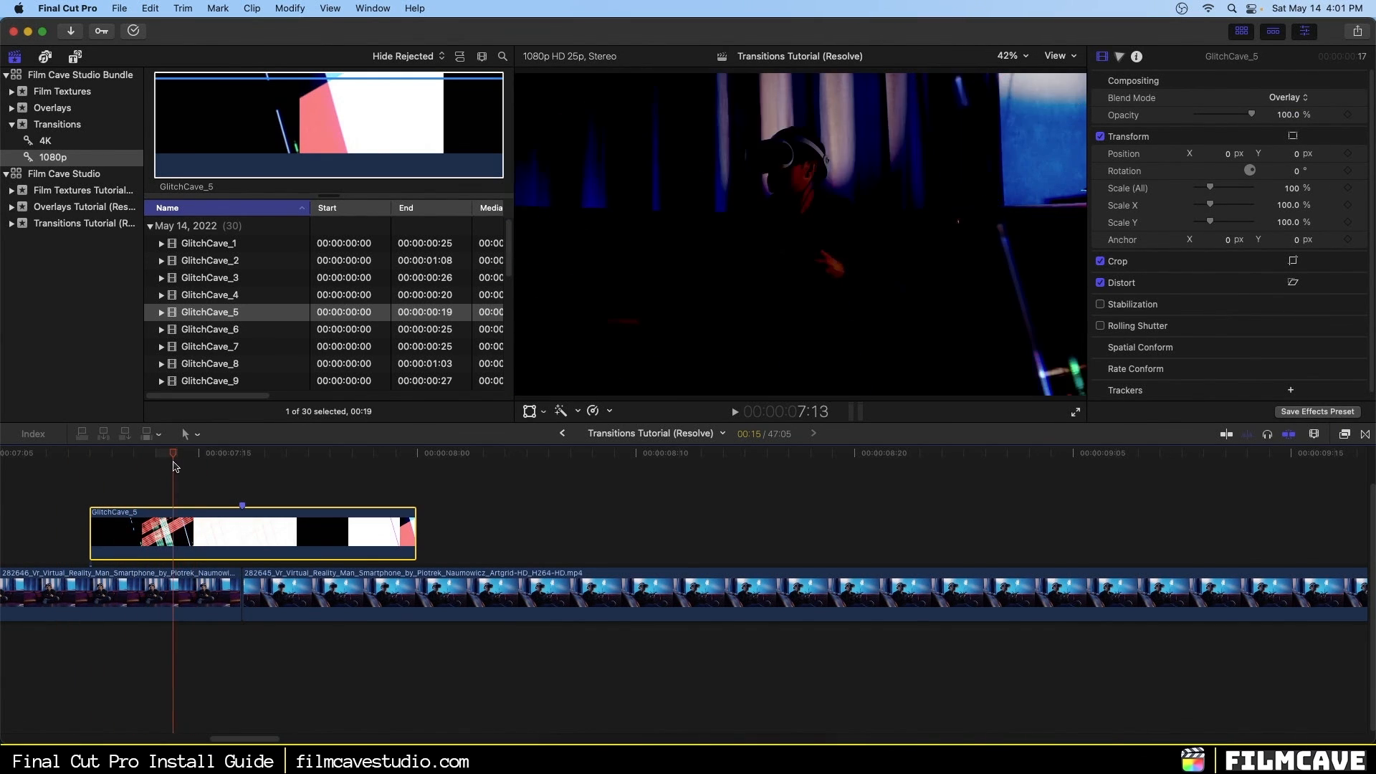
Step: Set GlitchCave_5's blend mode to Screen and play the timeline across the cut to review the transition
click(1284, 97)
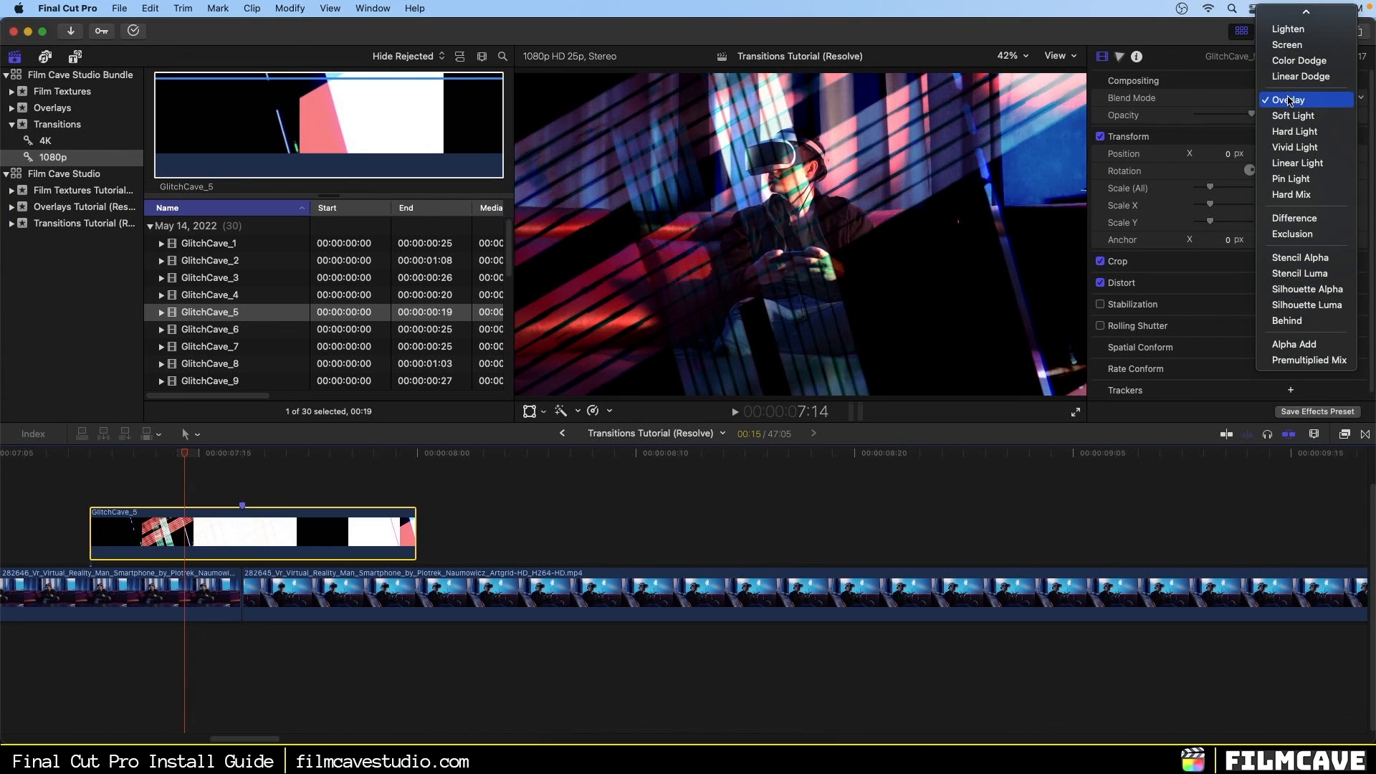
click(1287, 45)
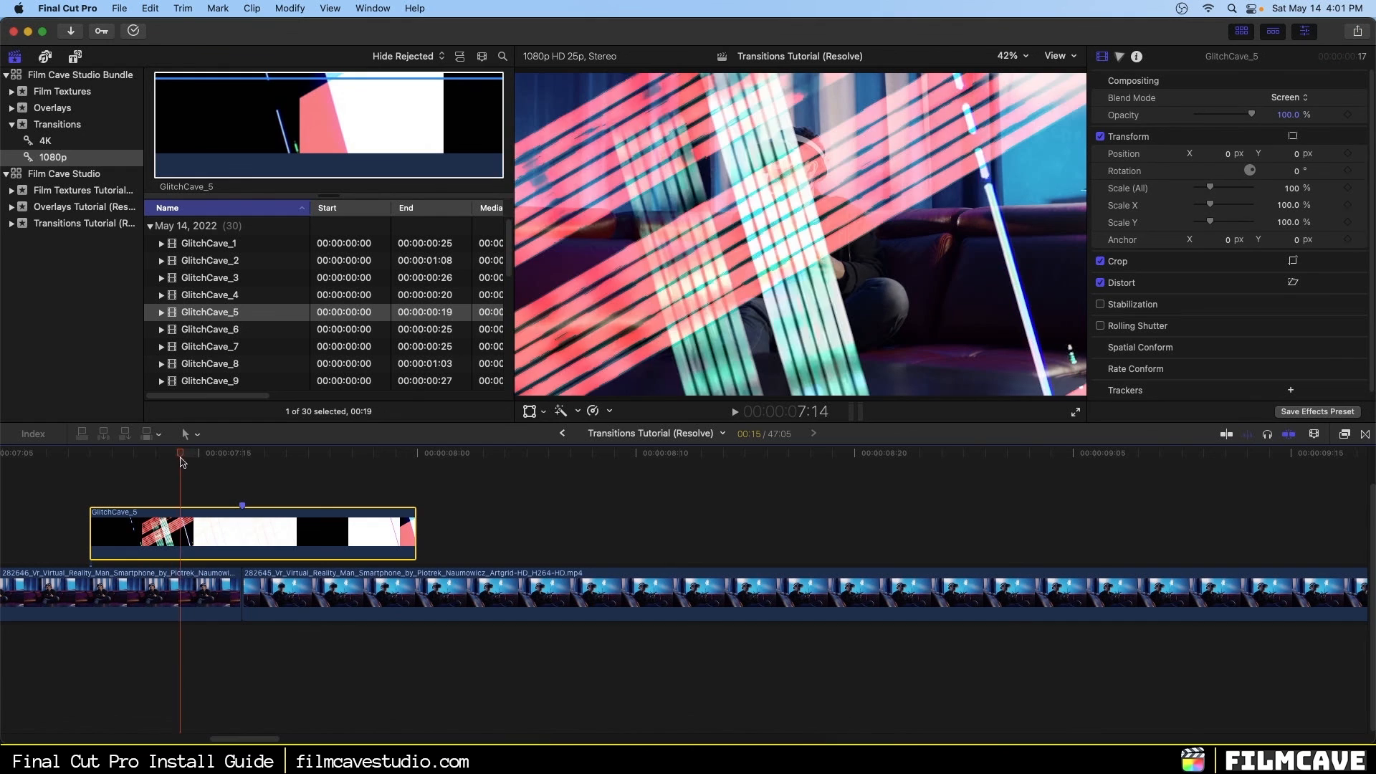
click(245, 465)
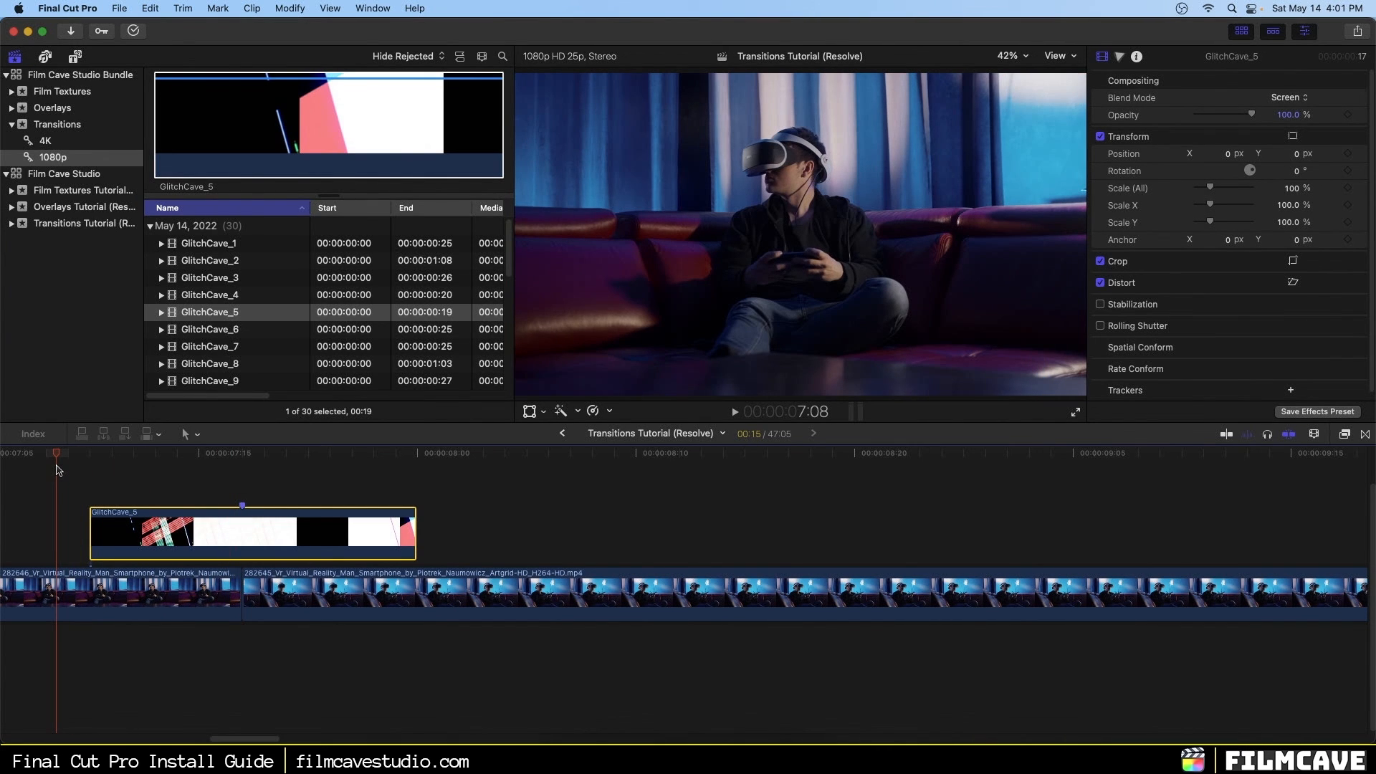
key(space)
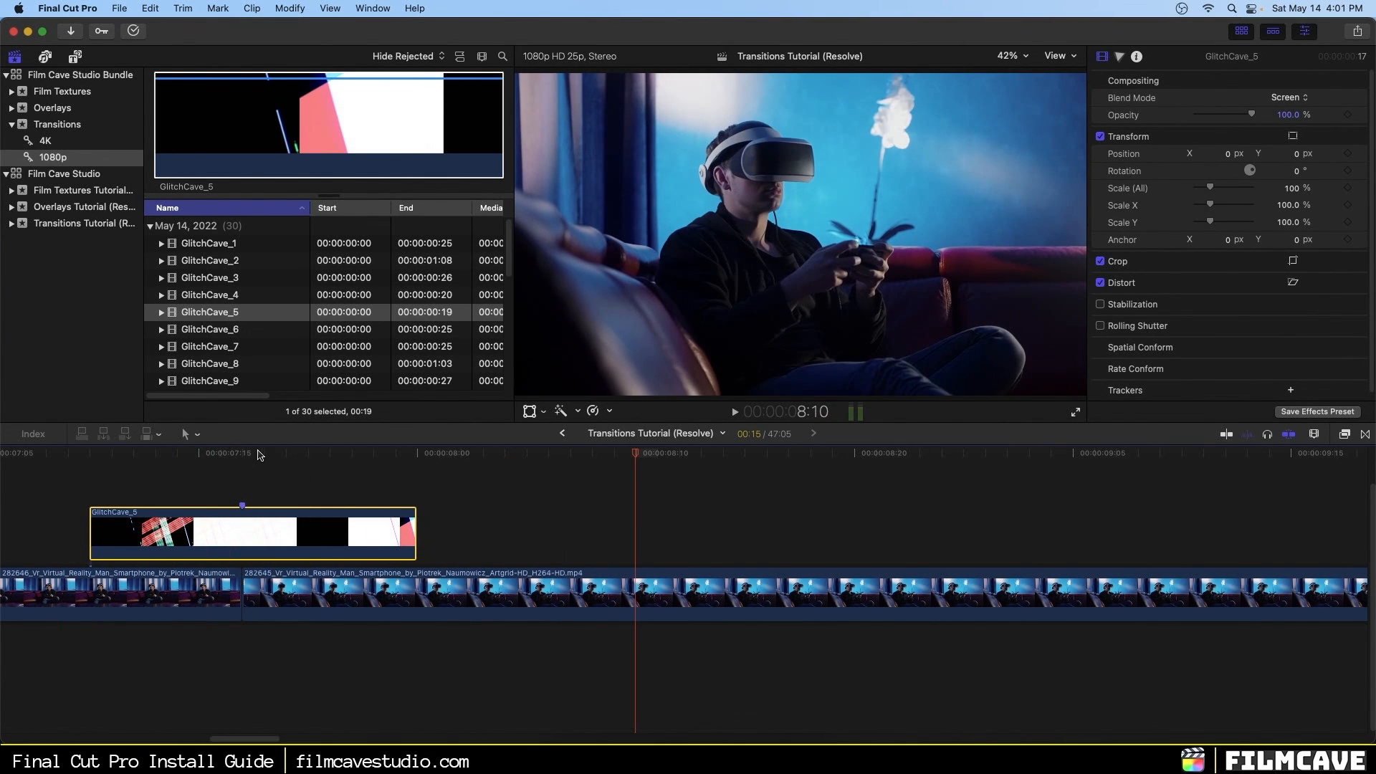
key(space)
Step: Select the GlitchCave_9.mp4 overlay before the cut to the 81723 clip and play back that transition
click(240, 595)
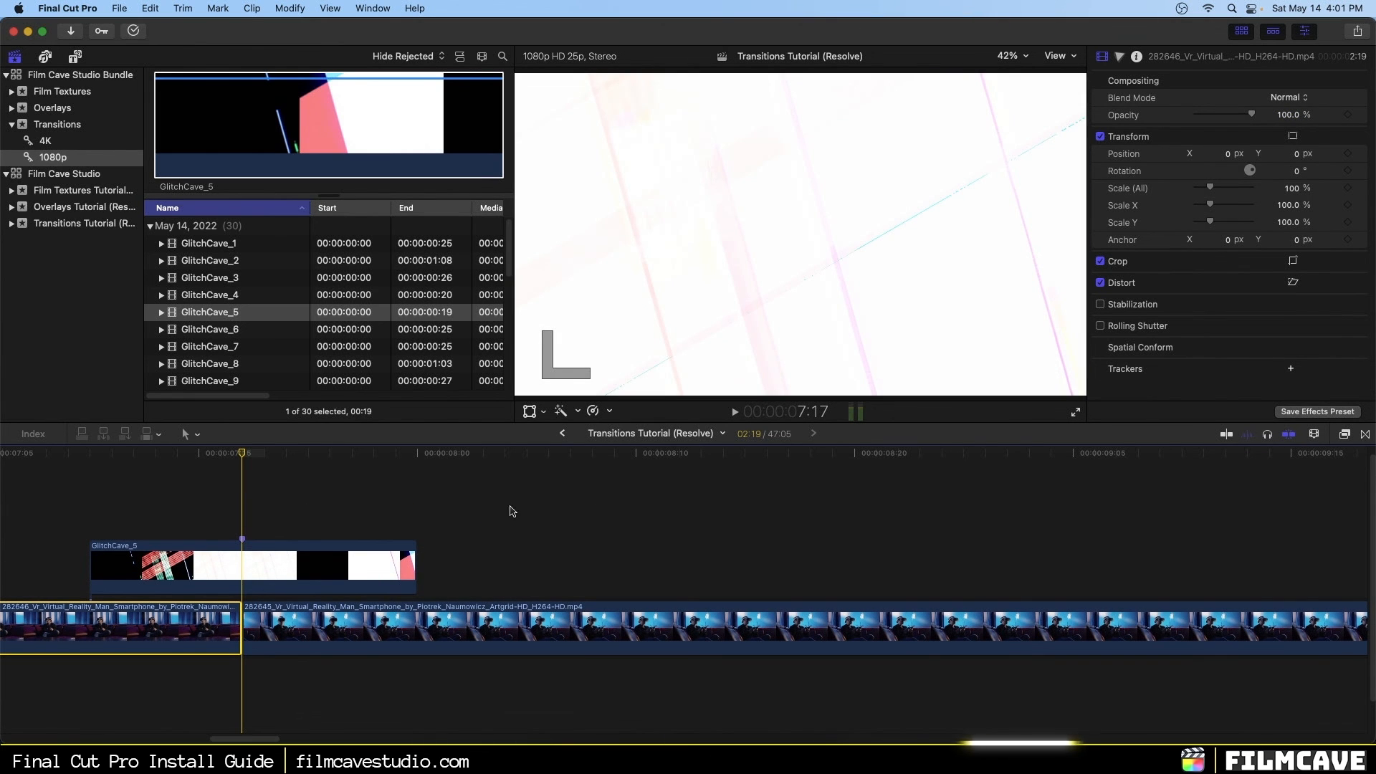
click(1313, 433)
drag(1319, 466, 1299, 466)
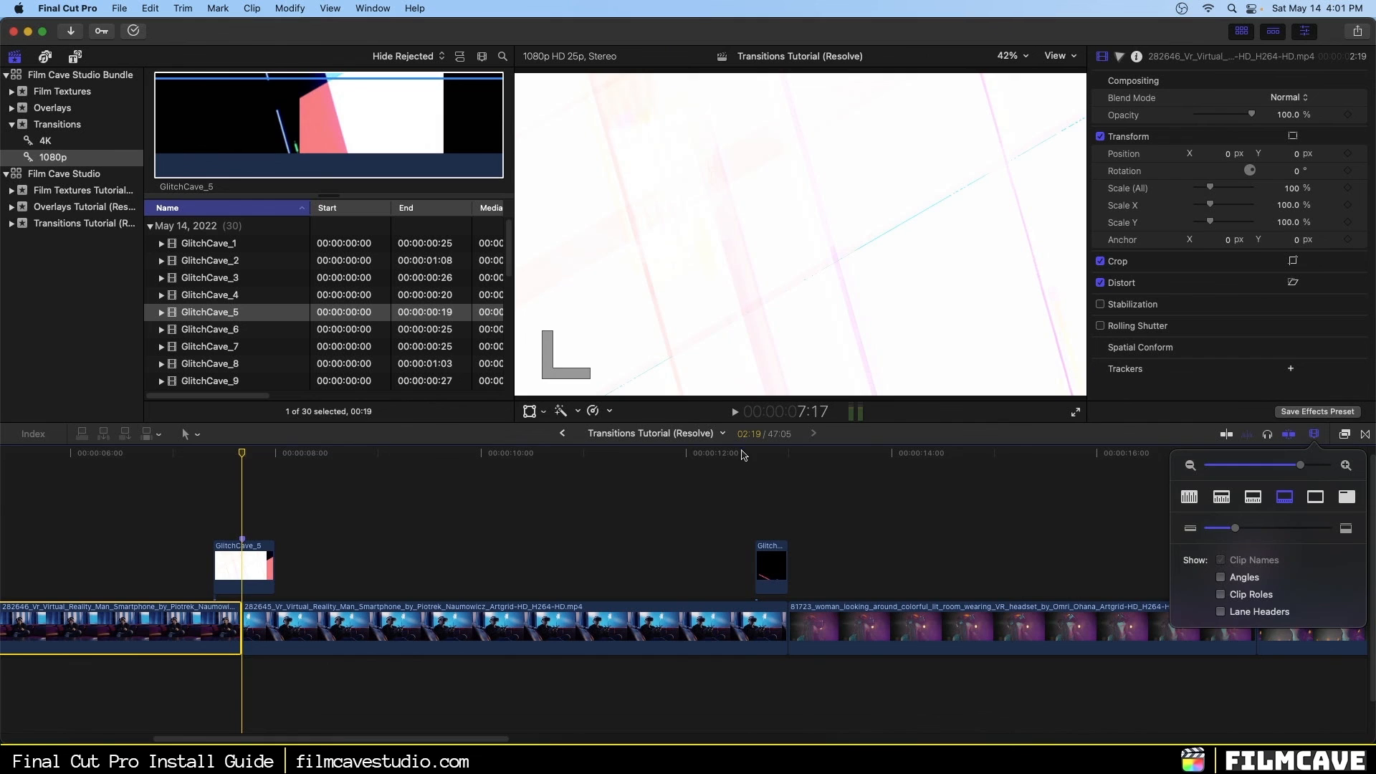
click(741, 455)
click(769, 566)
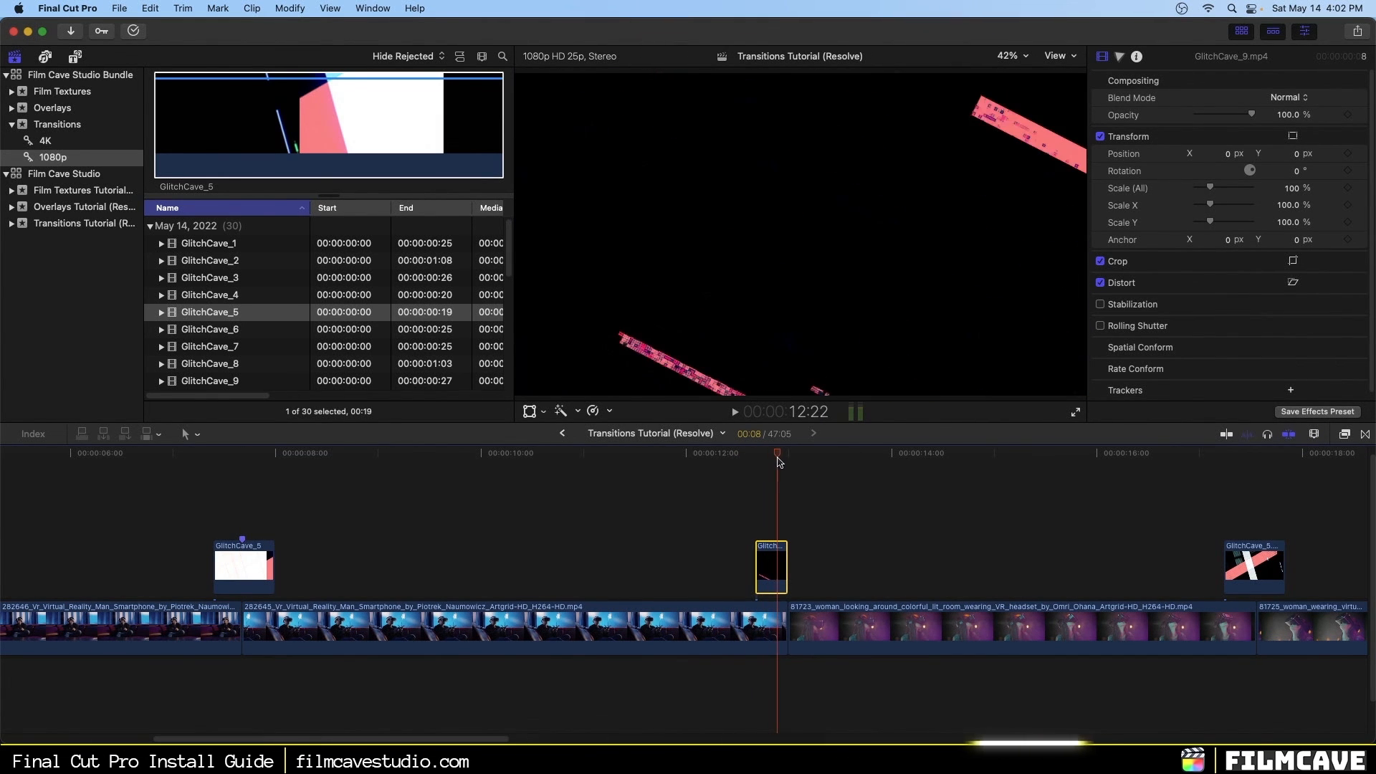
click(653, 458)
key(space)
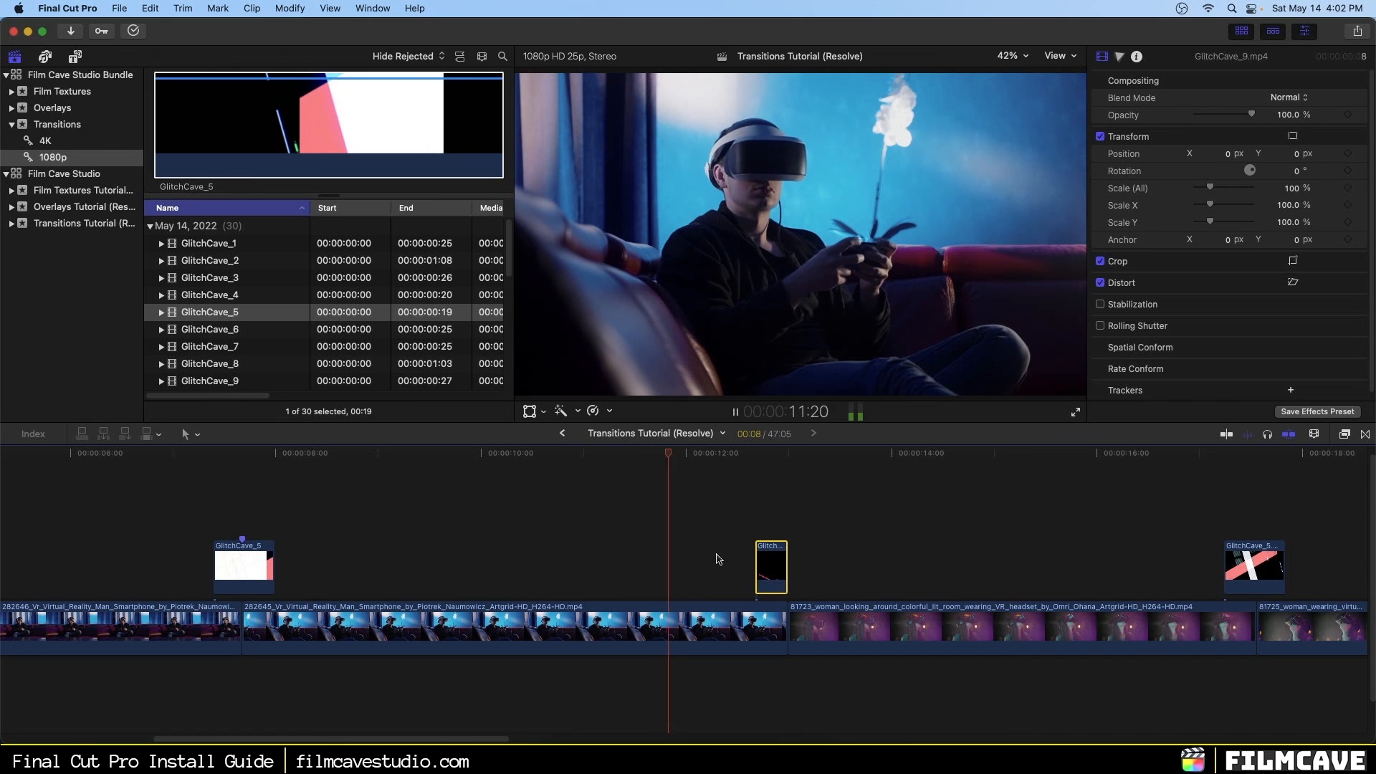
key(space)
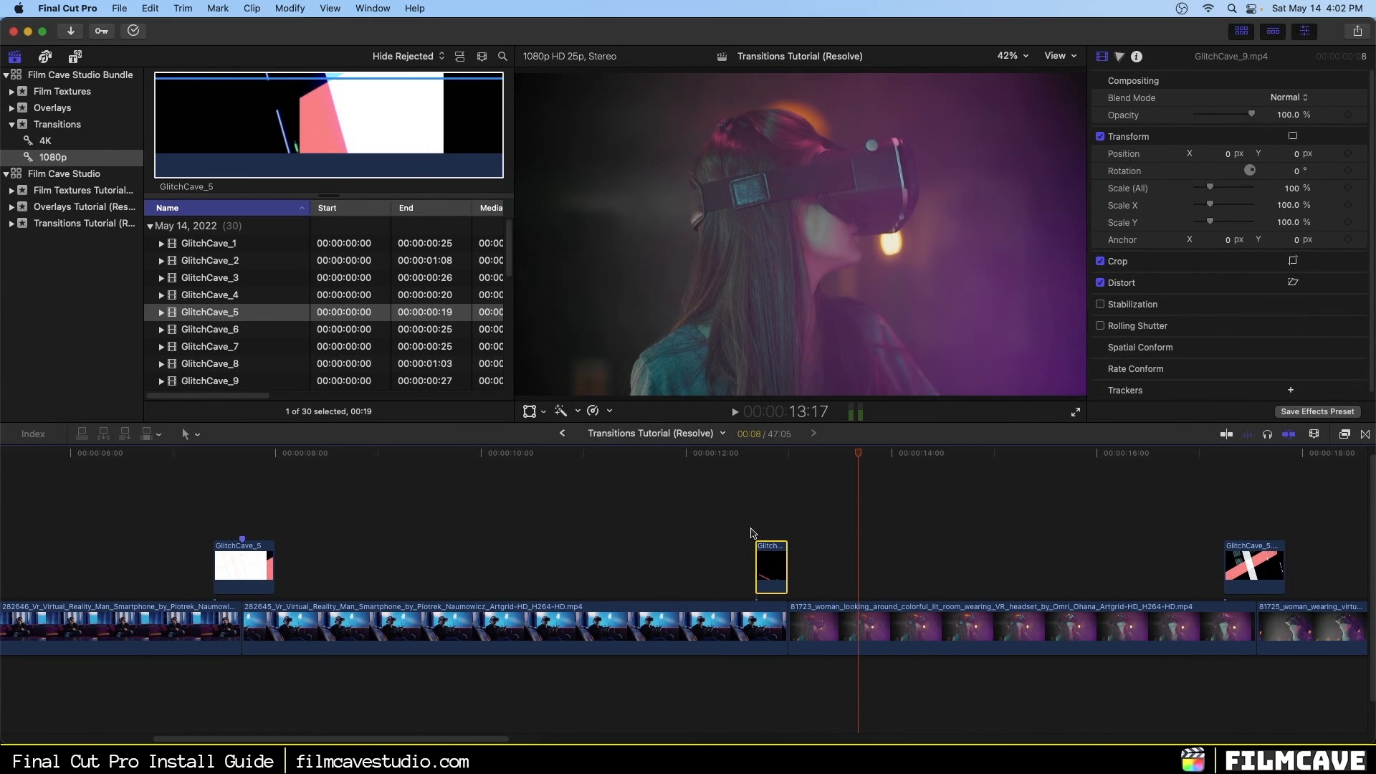
Step: Examine individual frames of the GlitchCave_9.mp4 overlay just before the cut to the 81723 clip
click(774, 454)
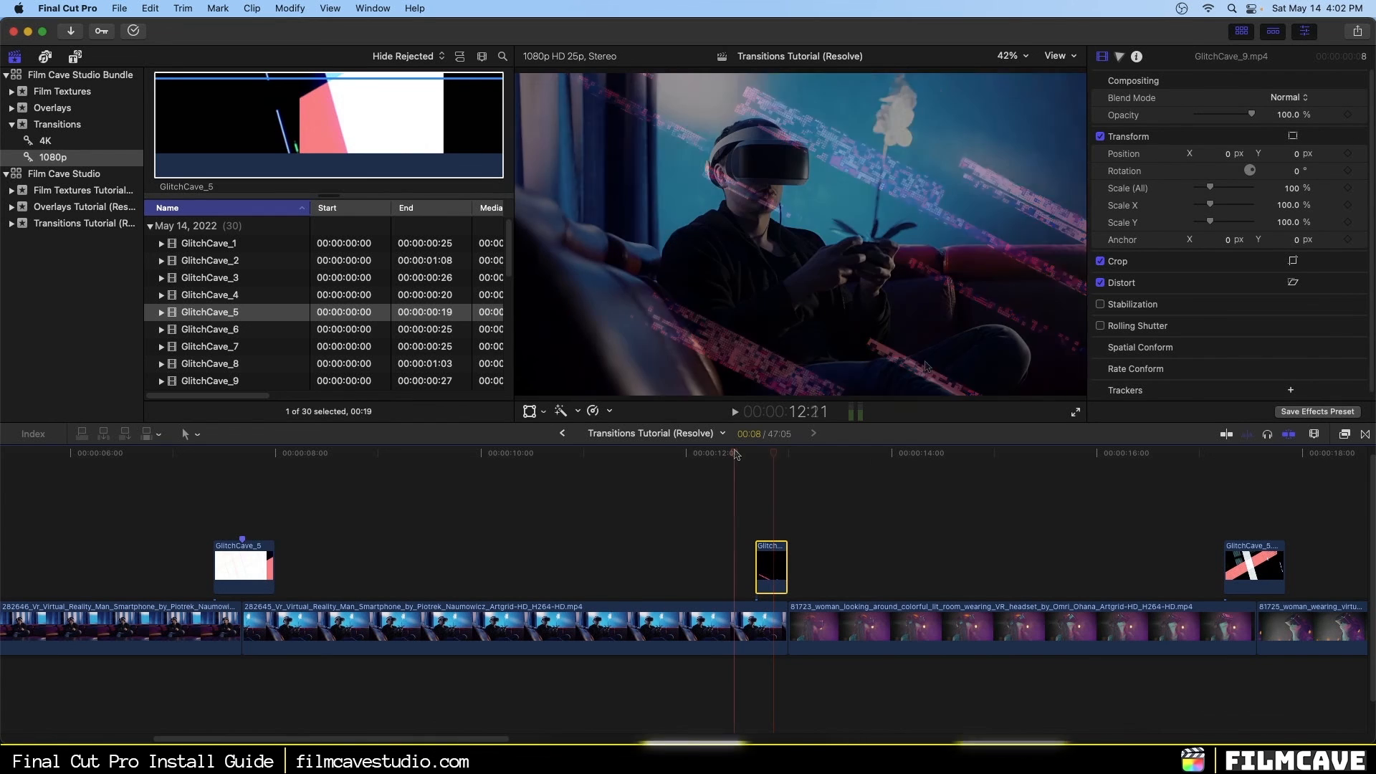
click(769, 455)
mouse_move(769, 457)
mouse_down()
mouse_move(816, 460)
mouse_move(756, 457)
mouse_move(853, 459)
mouse_move(770, 458)
mouse_up()
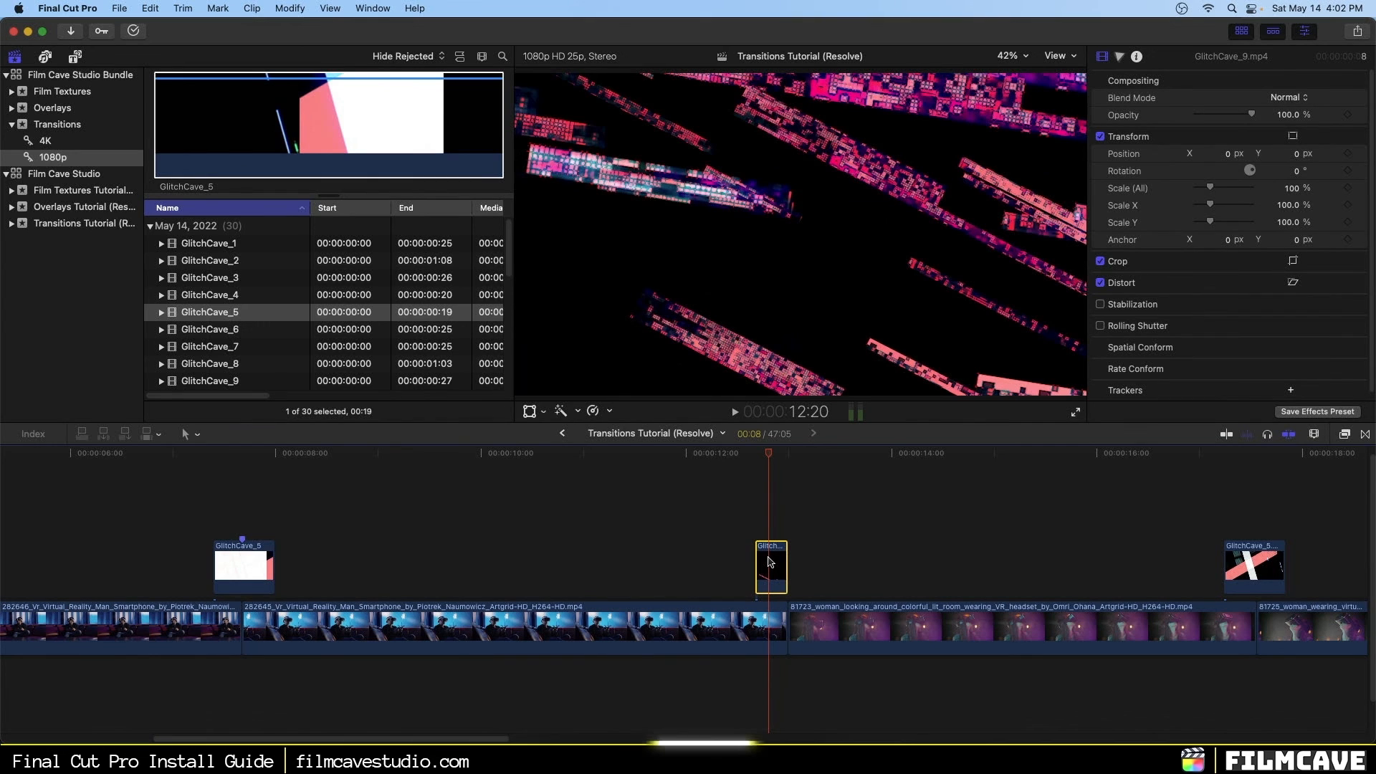
Step: Play back the remaining cuts with the GlitchCave_9.mp4, GlitchCave_5.mp4 and GlitchCave_4.mp4 overlays to review their transitions
drag(773, 459, 644, 471)
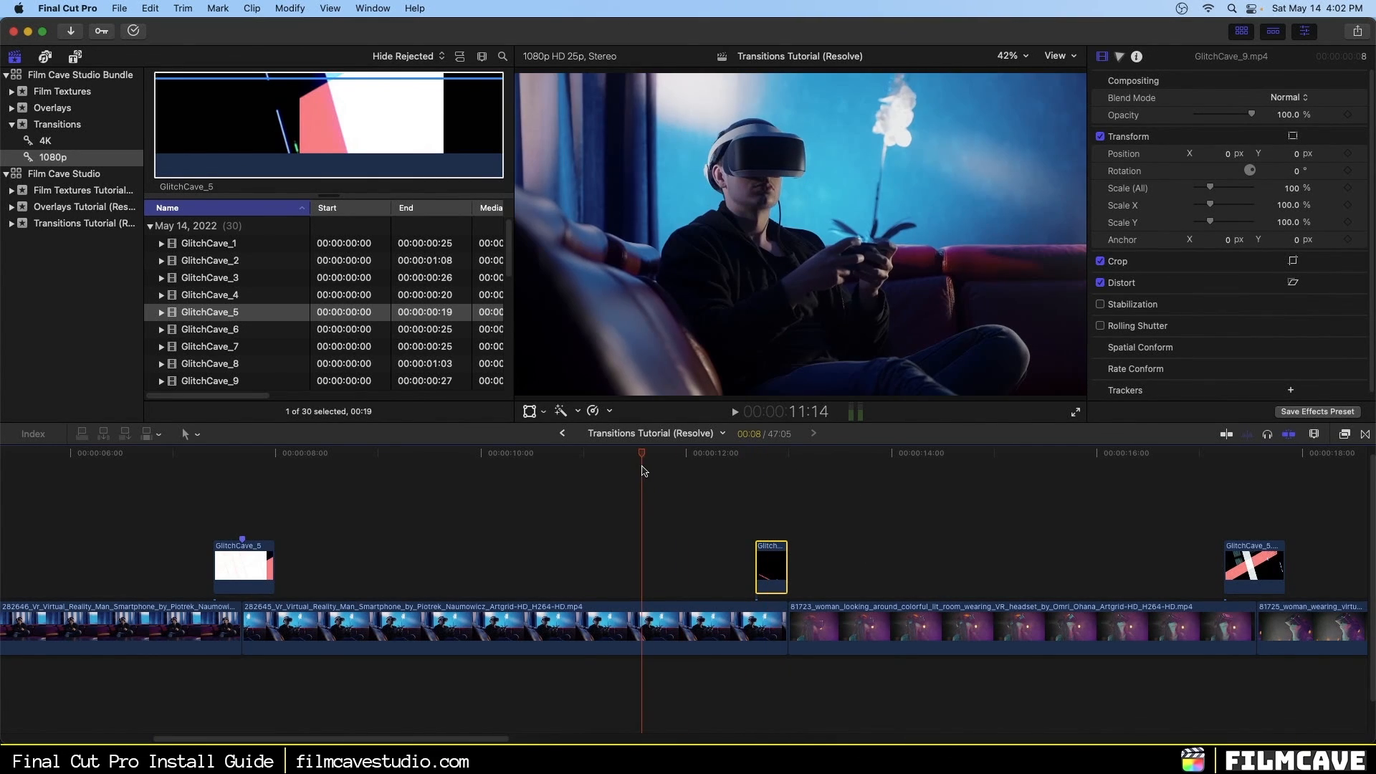
key(space)
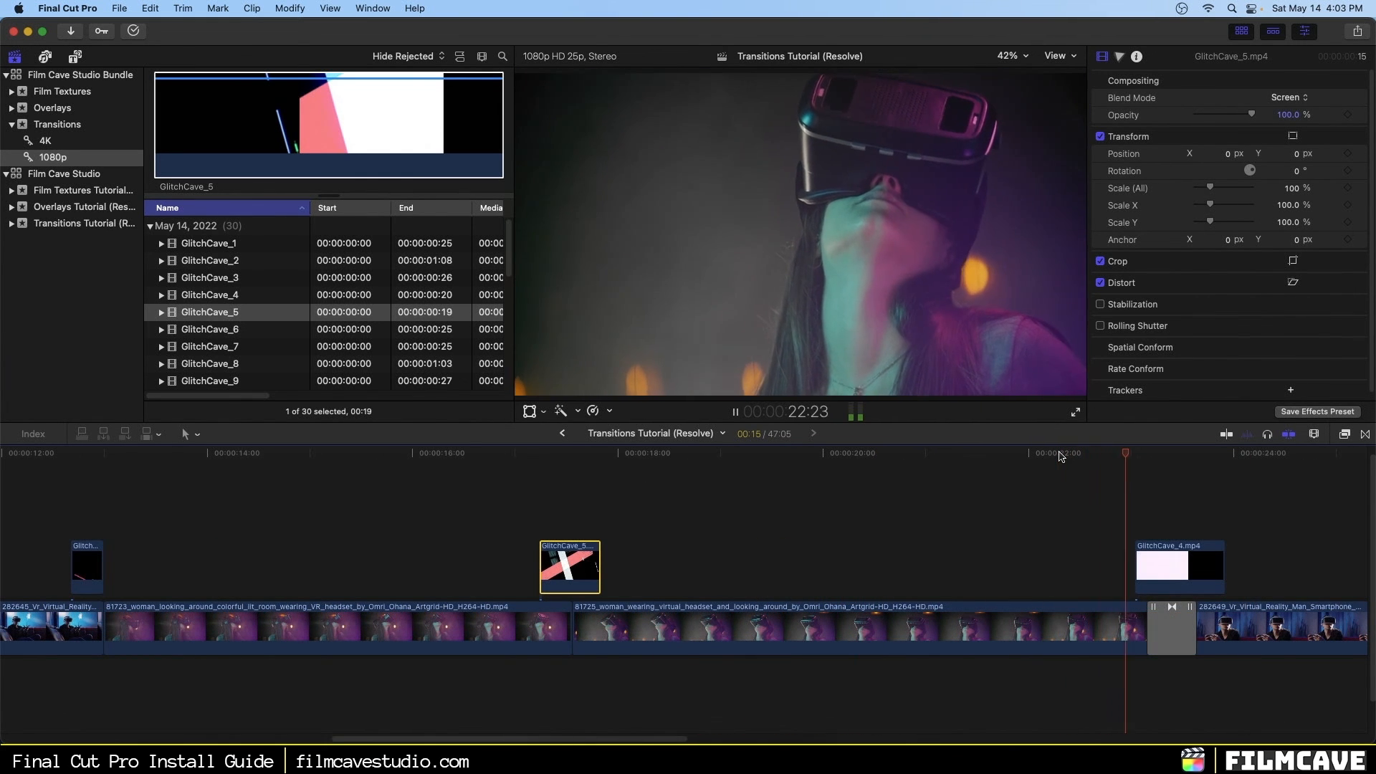
key(space)
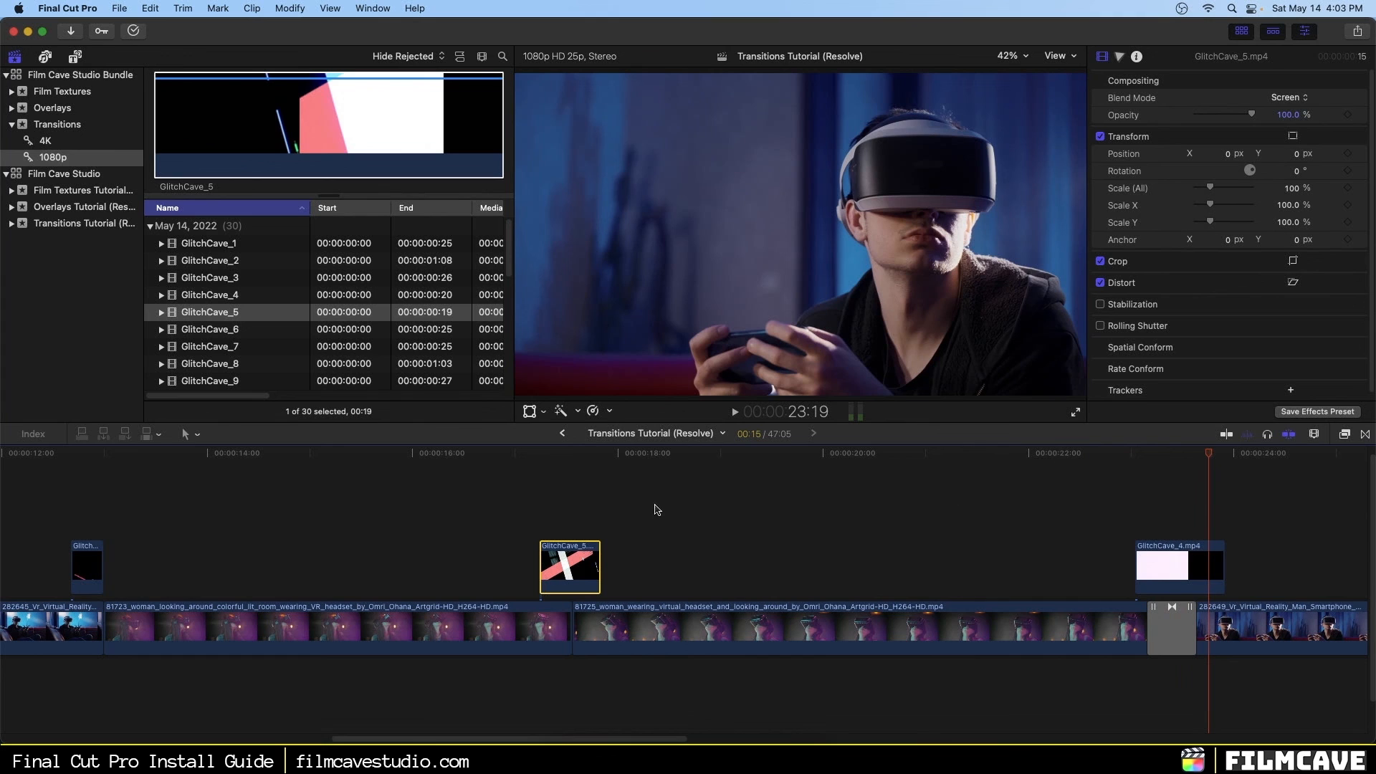